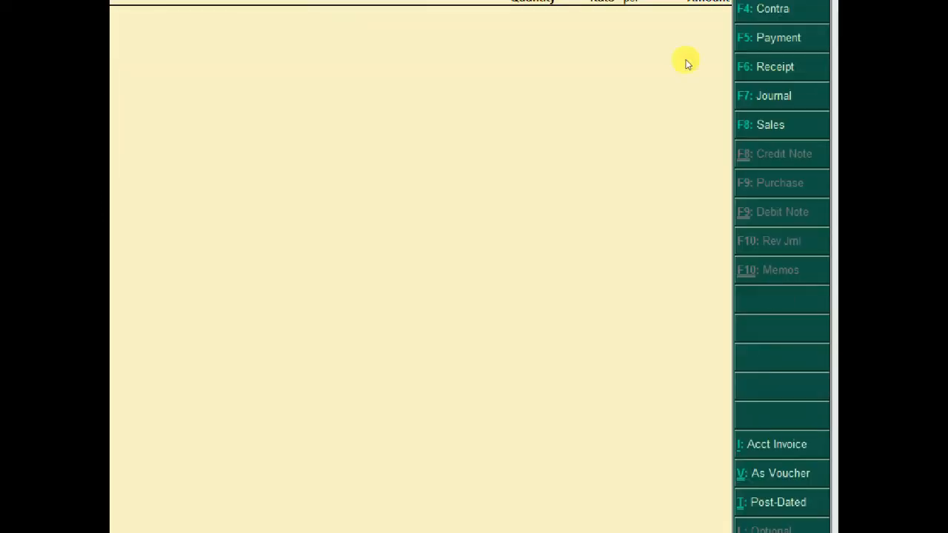
Change the purchase voucher's date to 21-Apr-2022
click(737, 56)
click(738, 56)
text(21,)
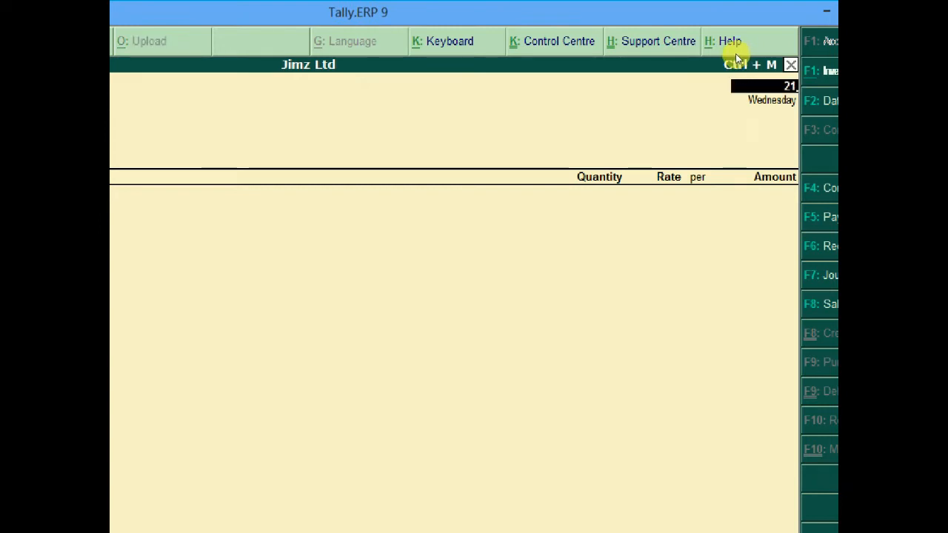
key(Return)
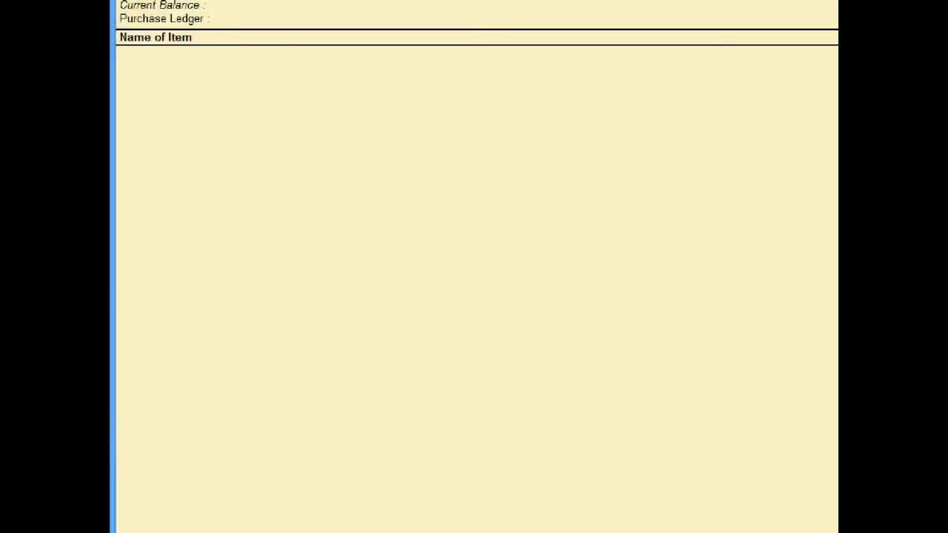
click(358, 531)
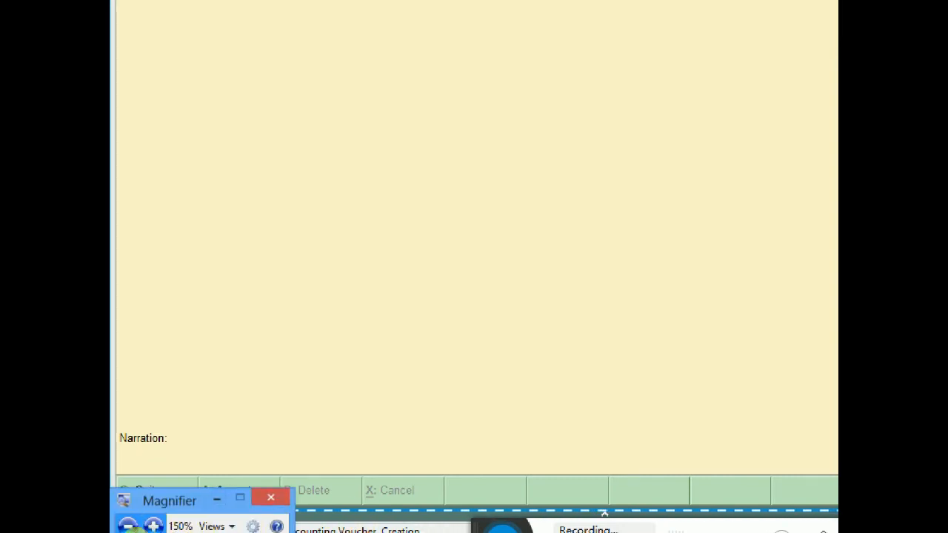
click(128, 526)
click(181, 526)
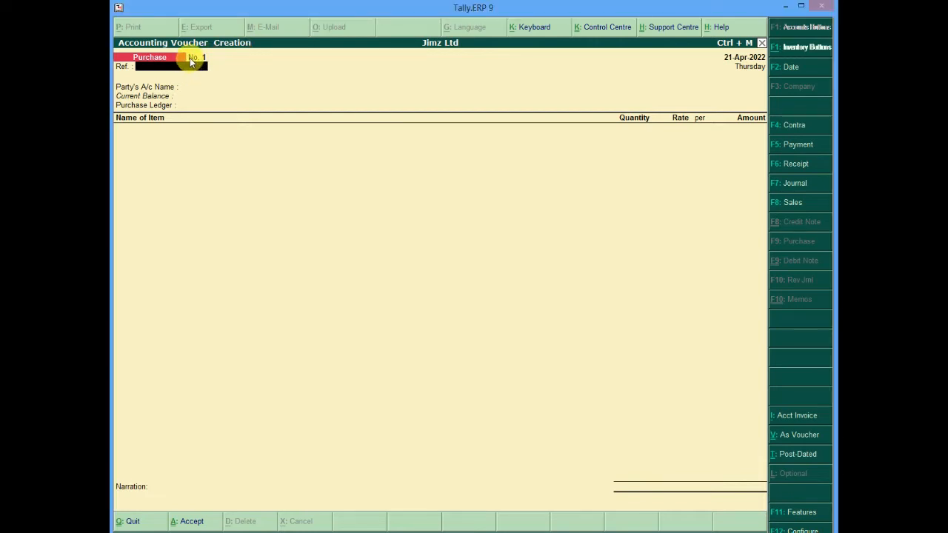
Enter reference number 001 and choose Princo Ltd as the party's account
text(001)
key(Return)
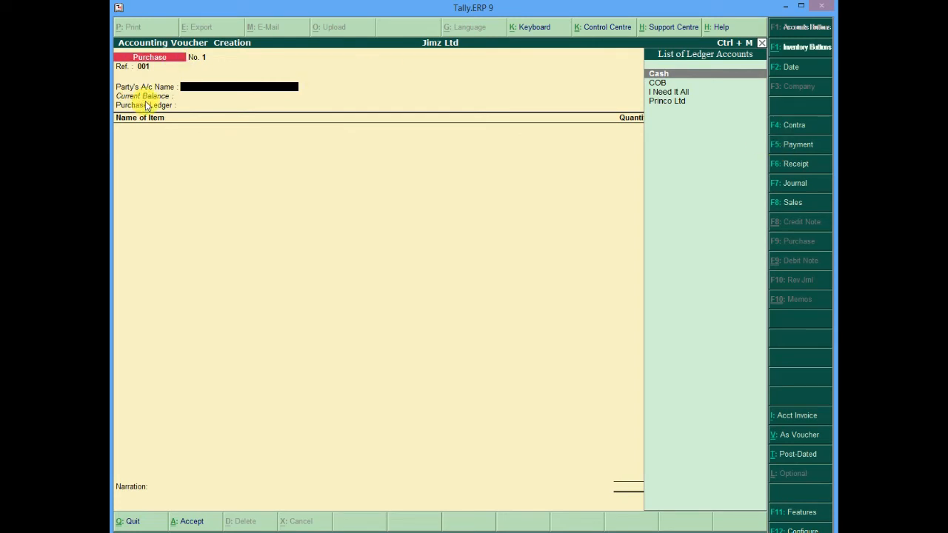
click(663, 106)
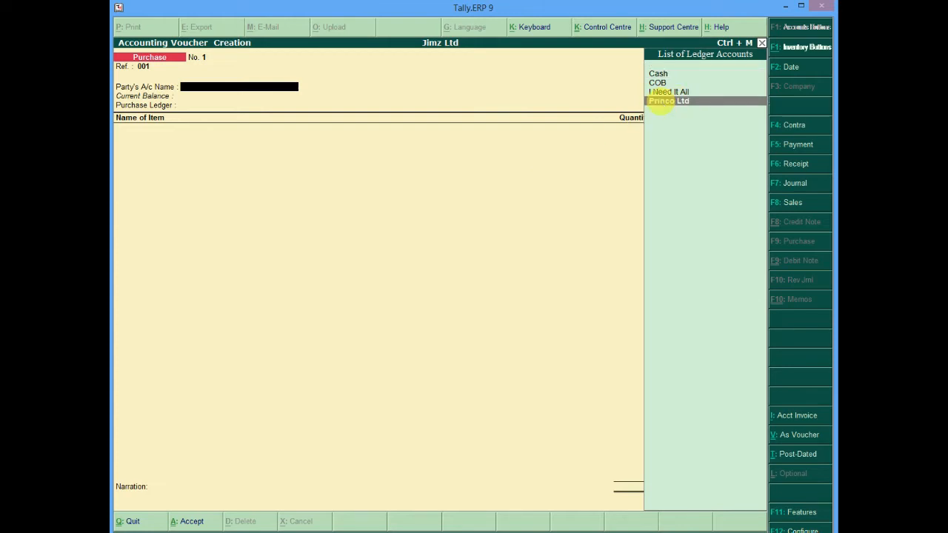
click(662, 103)
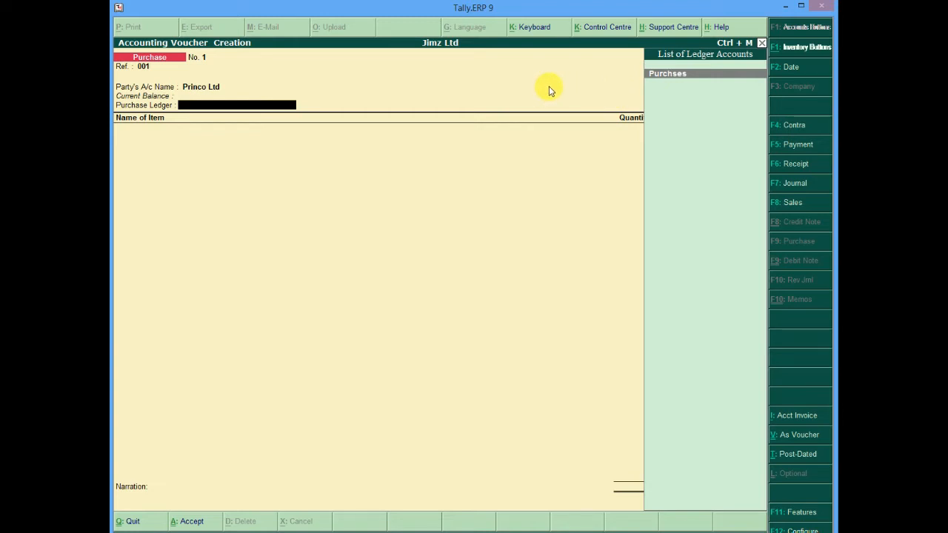
Select Purchses as the purchase ledger and add Empty DVD as the first item
key(Return)
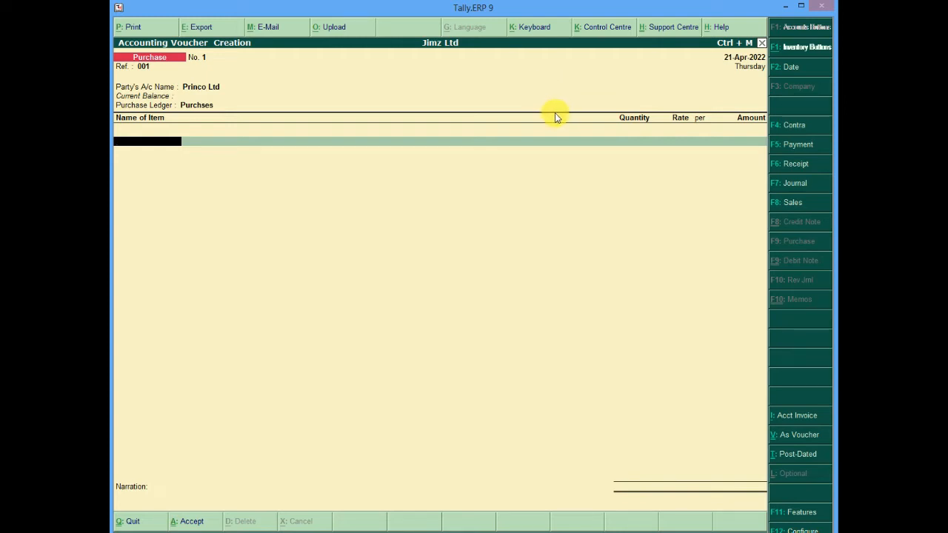
text(E)
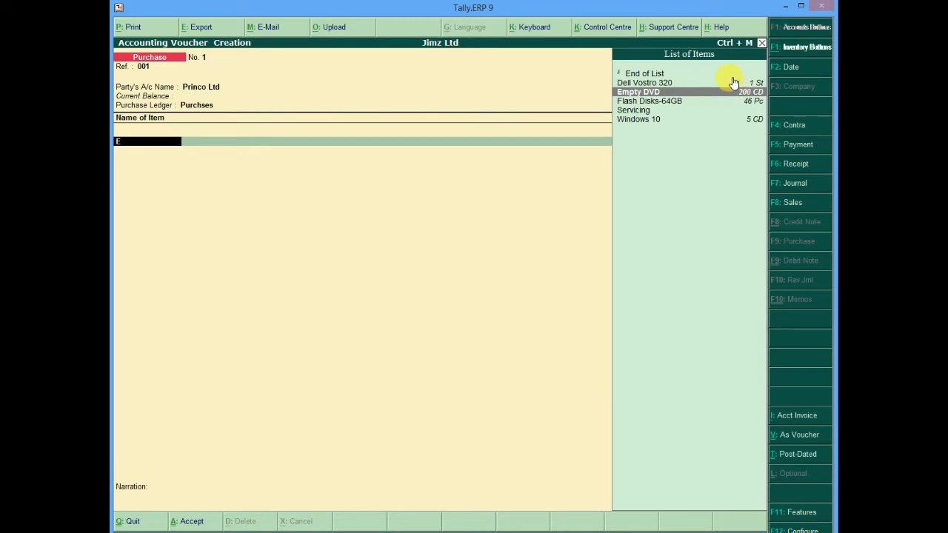
key(Return)
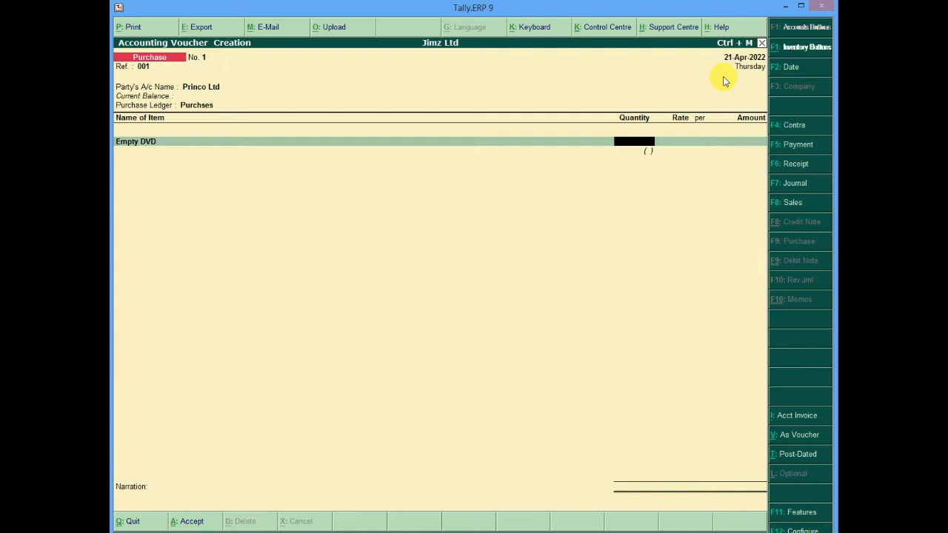
Enter a quantity of 100 CD at a rate of 500 per CD and close the item list
text(1000)
key(BackSpace)
key(Return)
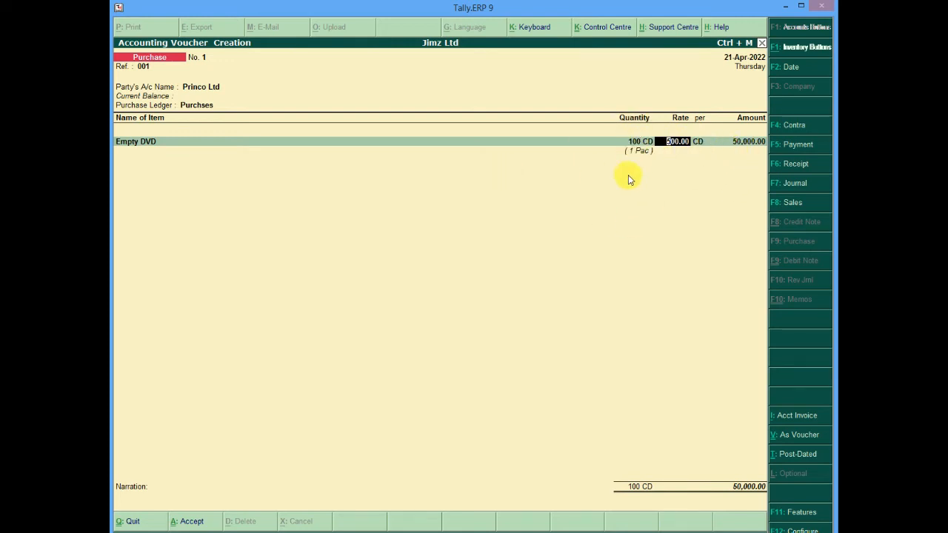
key(Return)
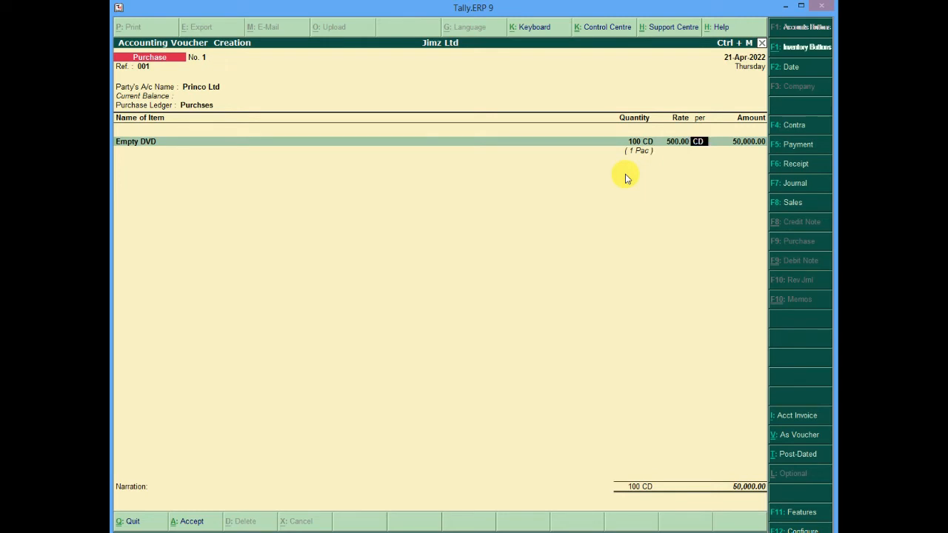
key(Return)
key(Return)
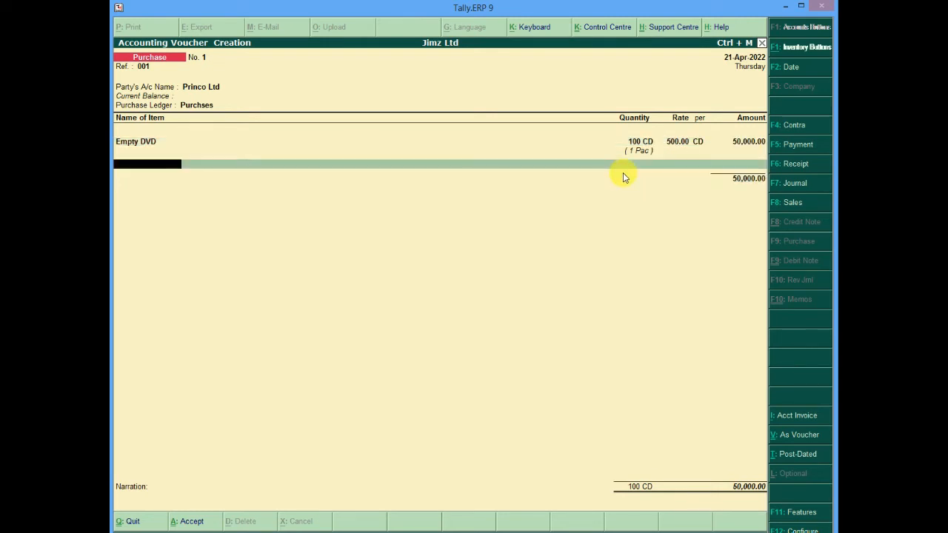
key(Return)
key(Return)
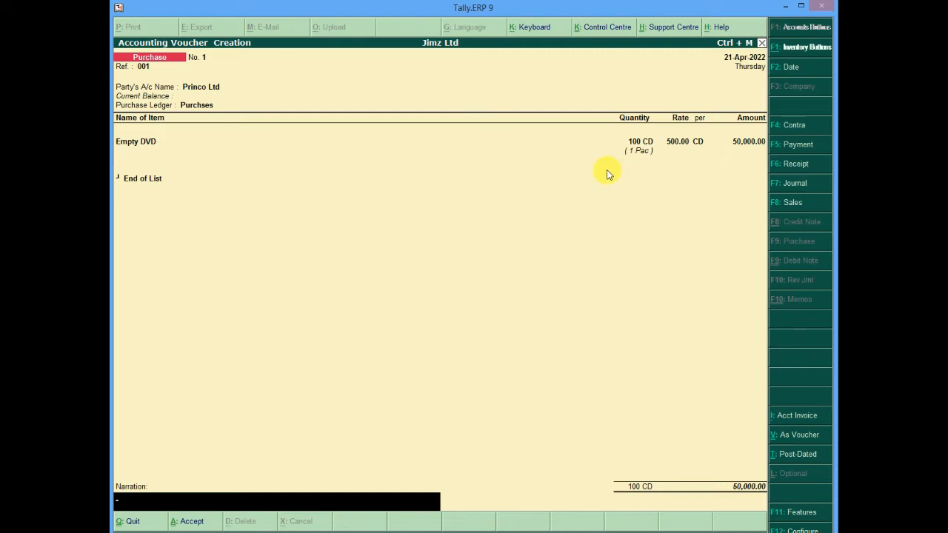
Enter the narration "Bought CDs" and accept the purchase voucher
text(Bought CDs)
key(Return)
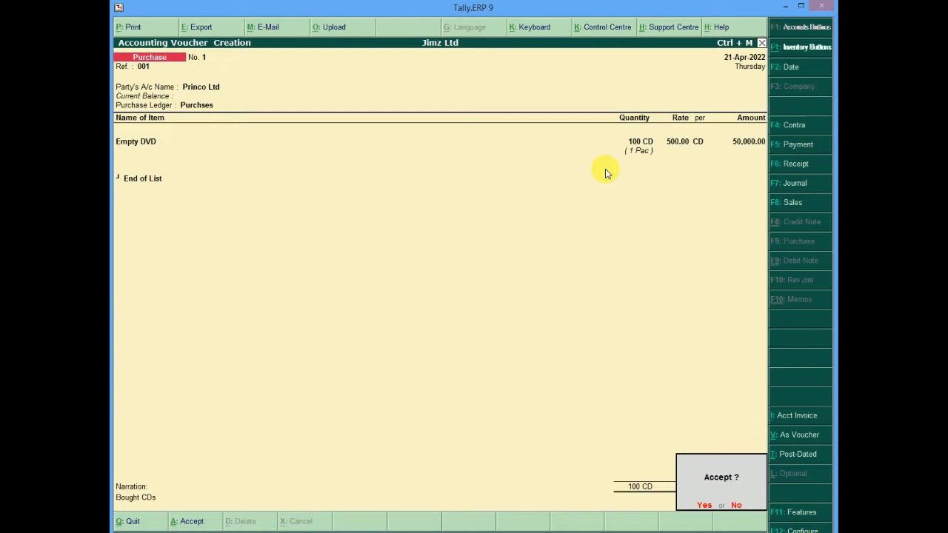
key(Return)
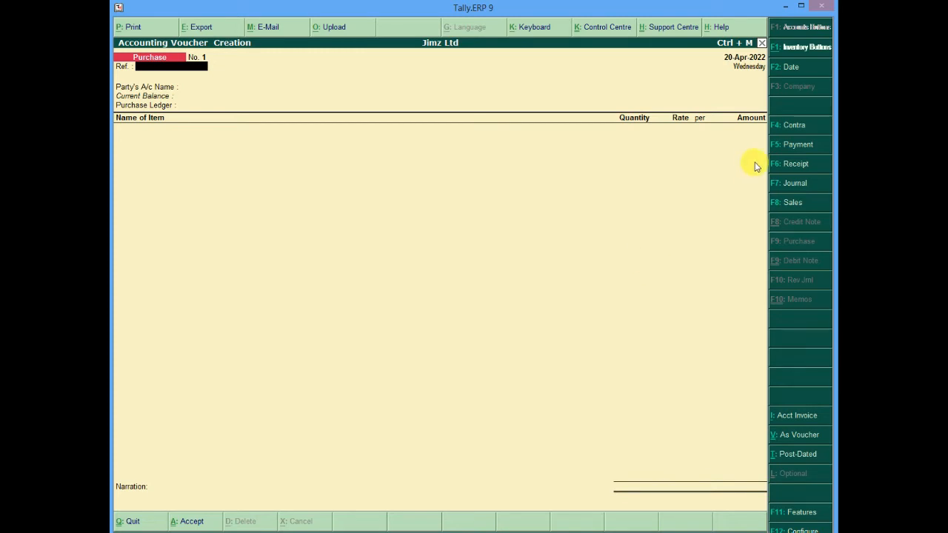
Set the next purchase voucher's date to 22-Apr-2022 and its reference to 002
key(F2)
text(22)
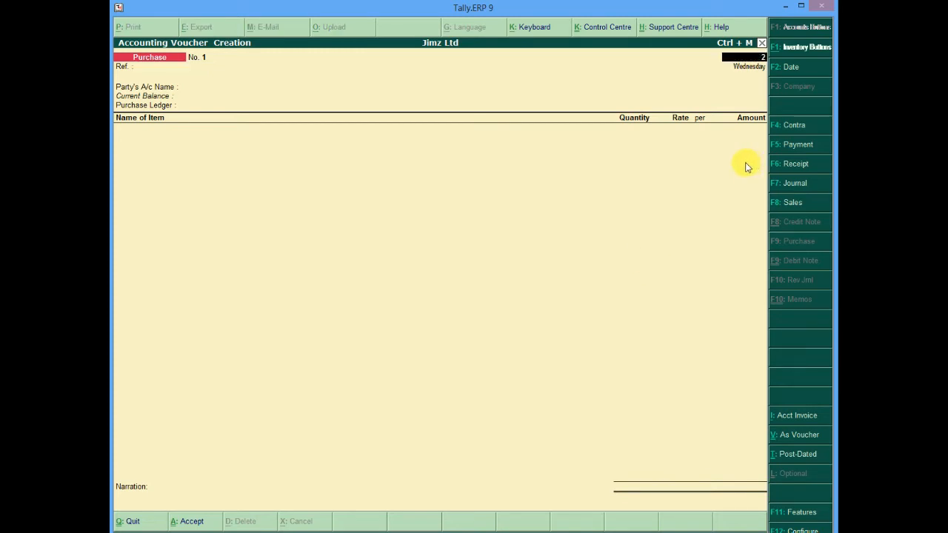
key(Return)
text(002)
key(Return)
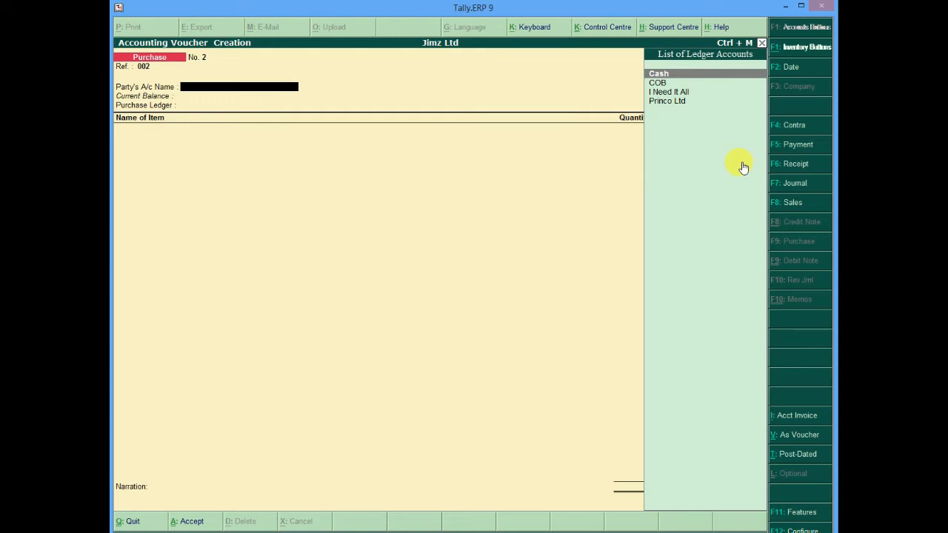
Create a new party ledger named Dell Ltd from the party account field
key(alt+c)
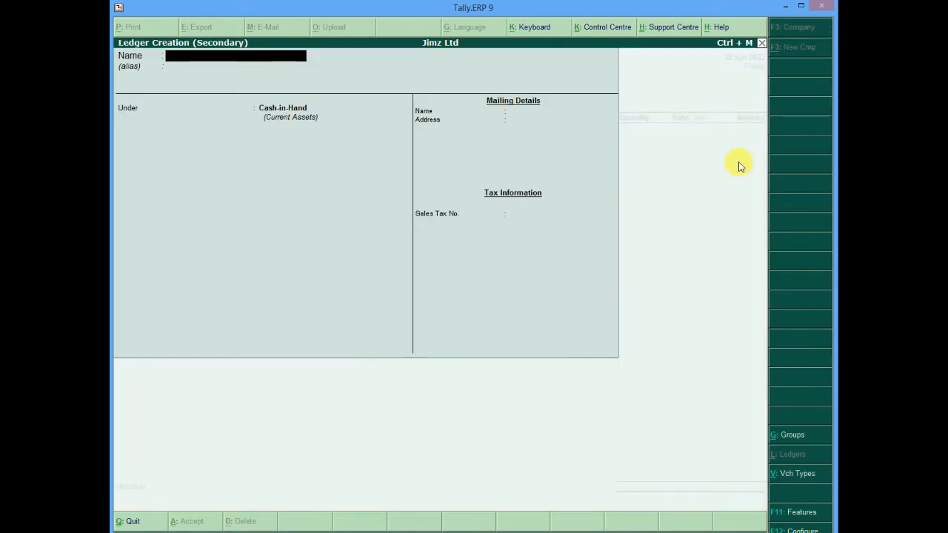
text(Dell Ltd)
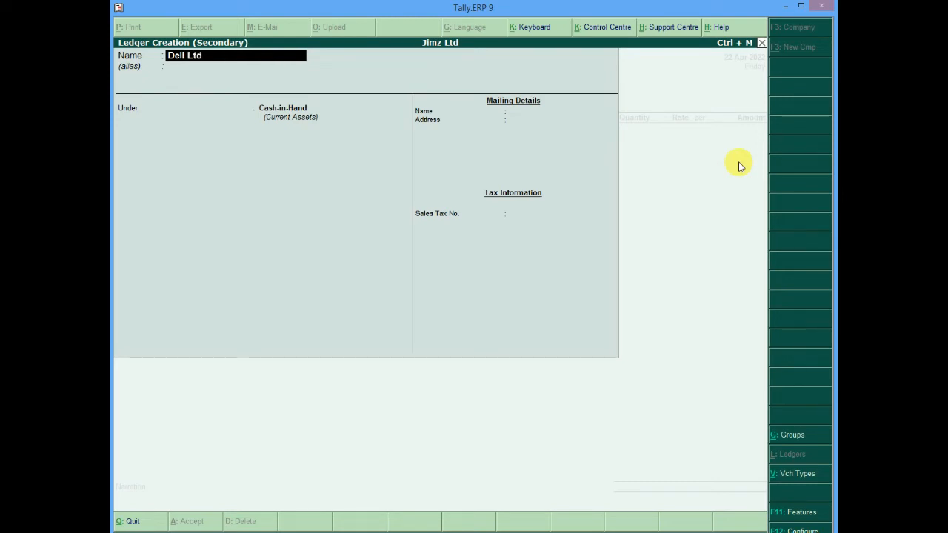
key(Return)
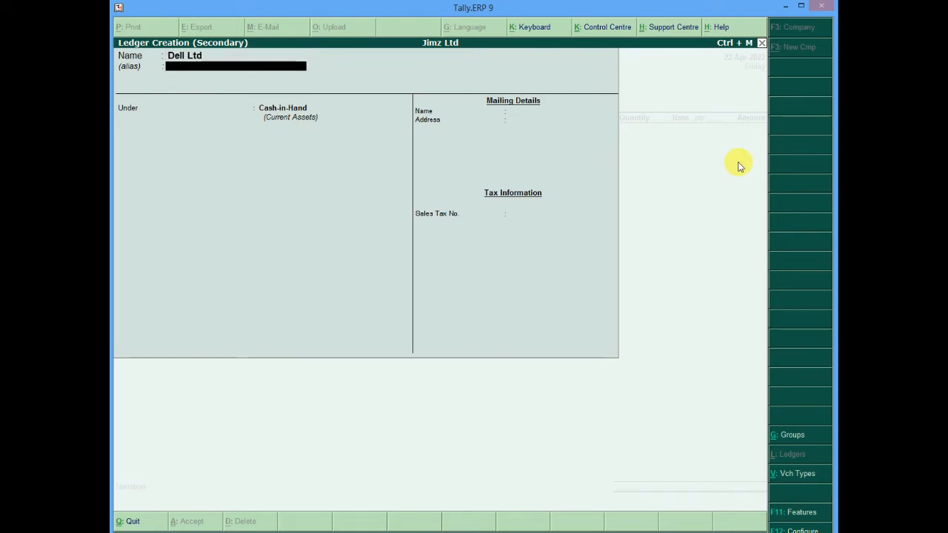
Place the Dell Ltd ledger under the Sundry Creditors group
key(Return)
key(space)
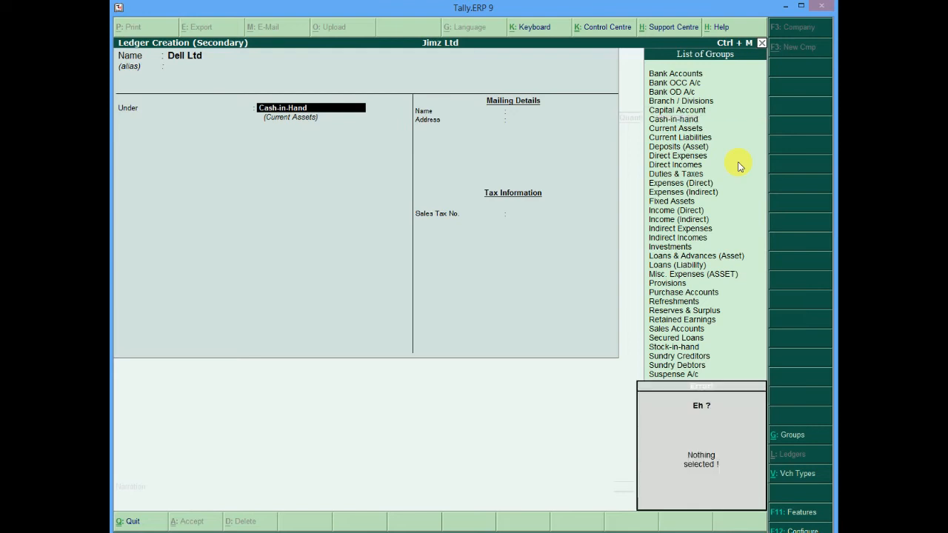
key(BackSpace)
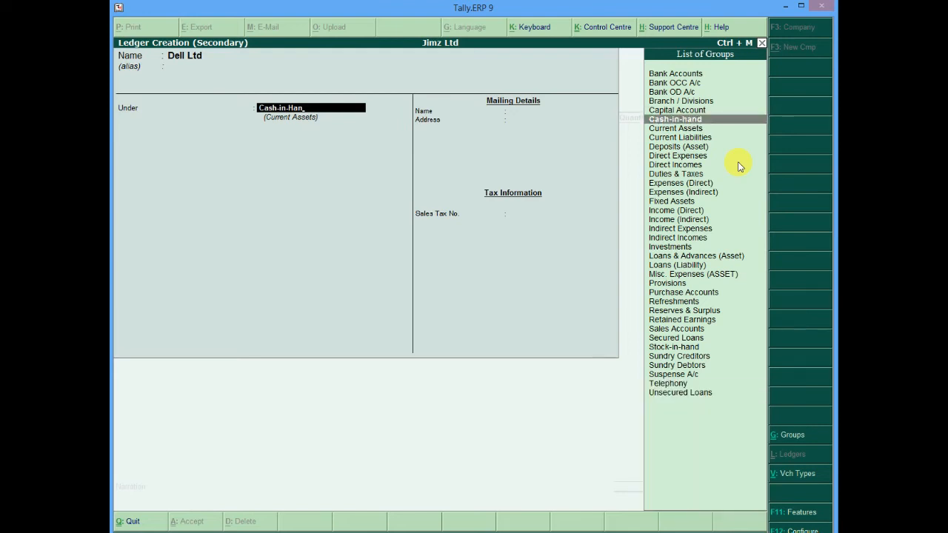
key(Down)
key(Down)
key(Down)
key(Down)
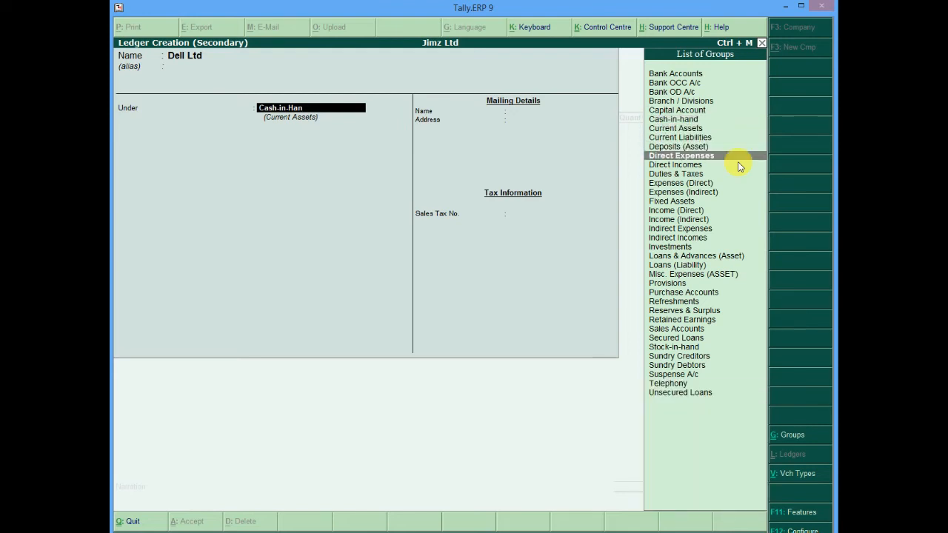
text(s)
key(BackSpace)
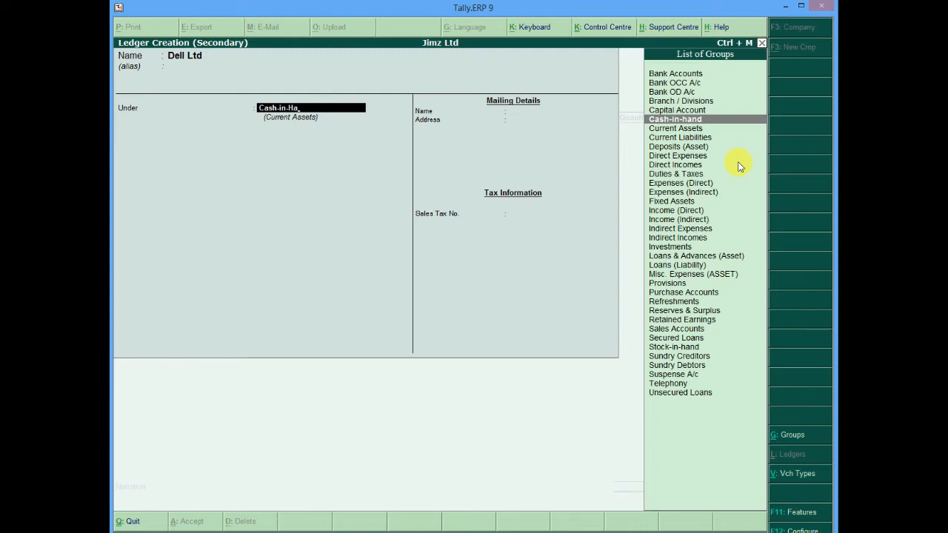
key(Down)
key(Down)
key(Down)
key(Down)
key(Down)
key(Down)
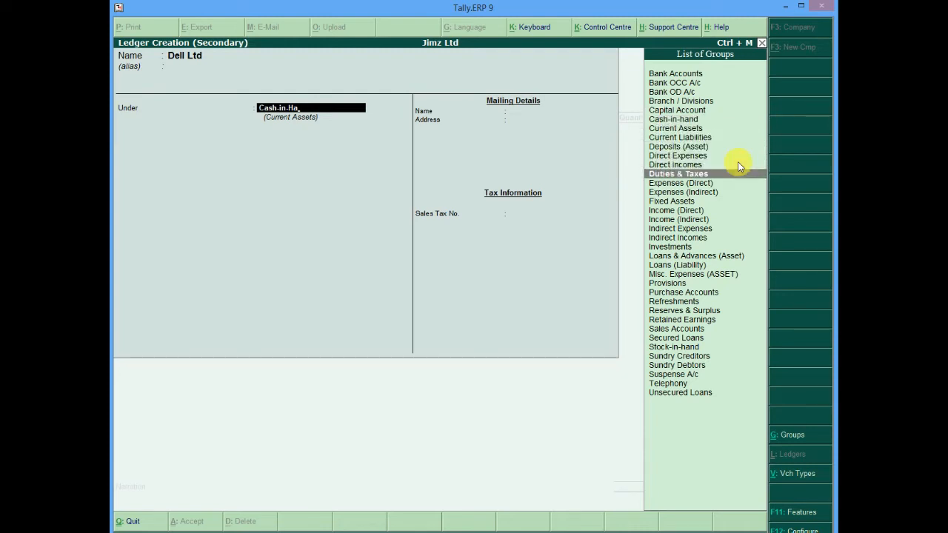
key(s)
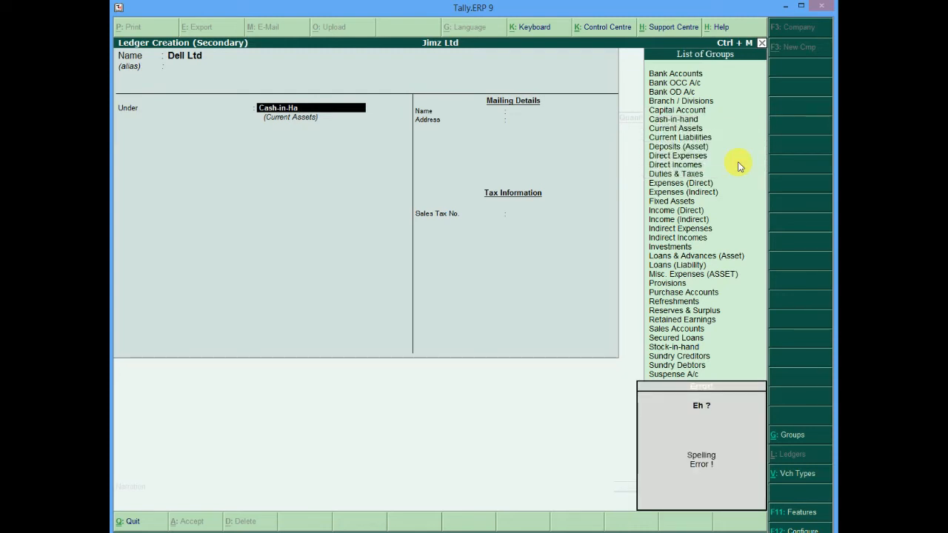
key(BackSpace)
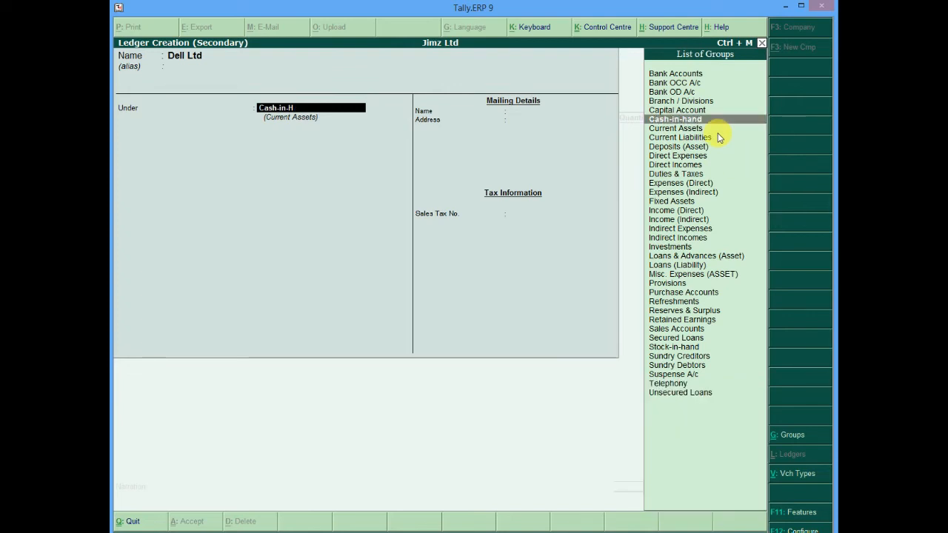
click(661, 357)
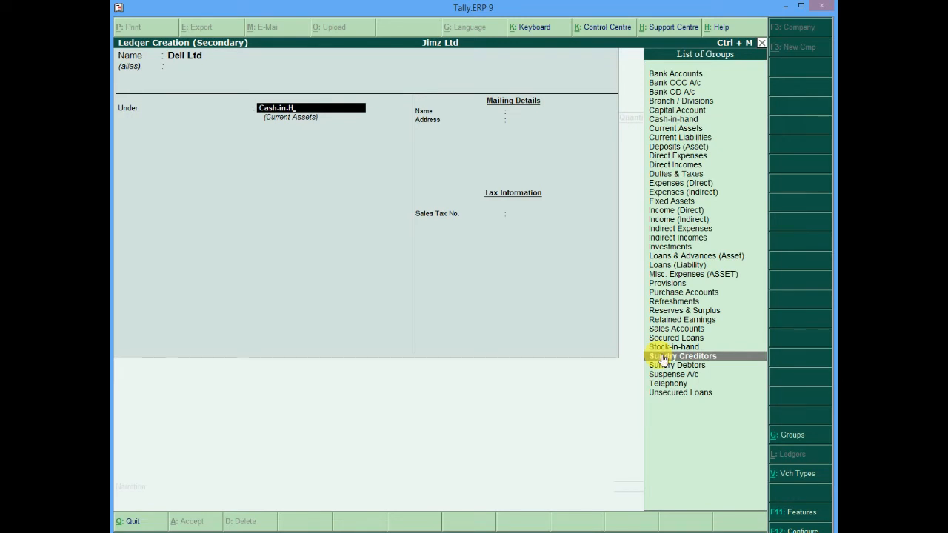
key(Return)
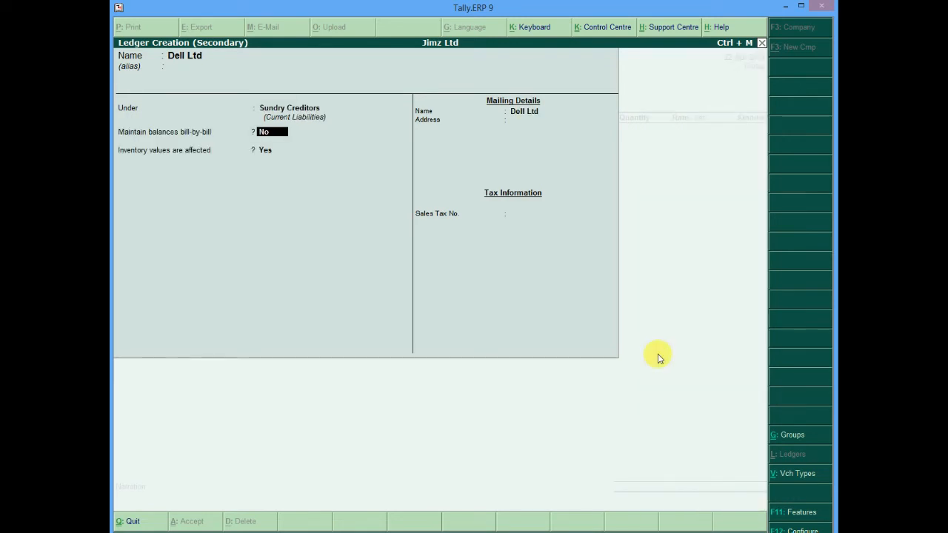
Keep the remaining ledger defaults and save the Dell Ltd ledger
key(Return)
key(Return)
key(Return)
key(Return)
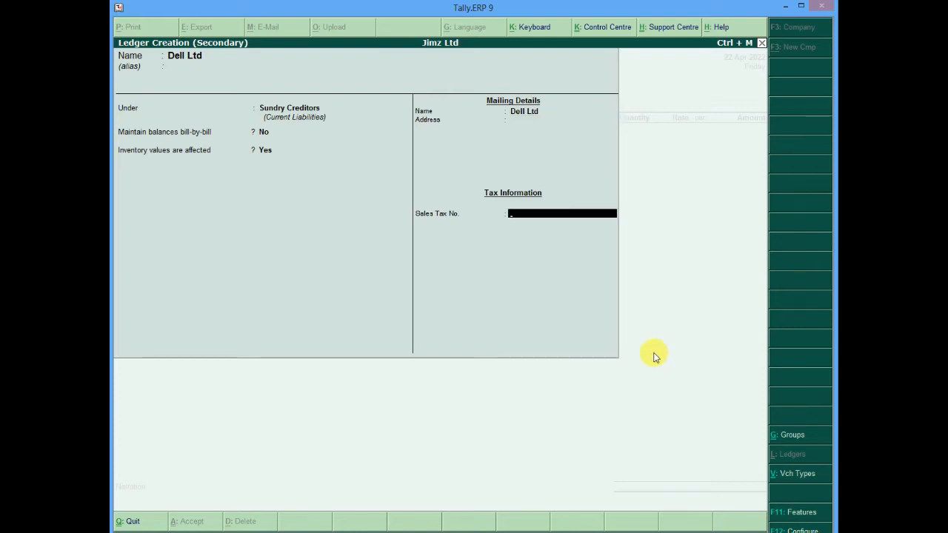
key(Return)
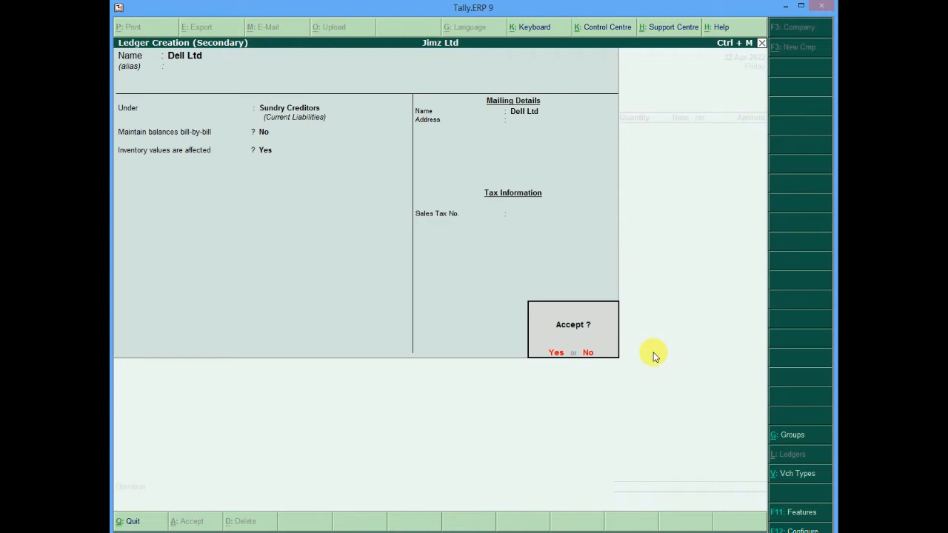
key(Return)
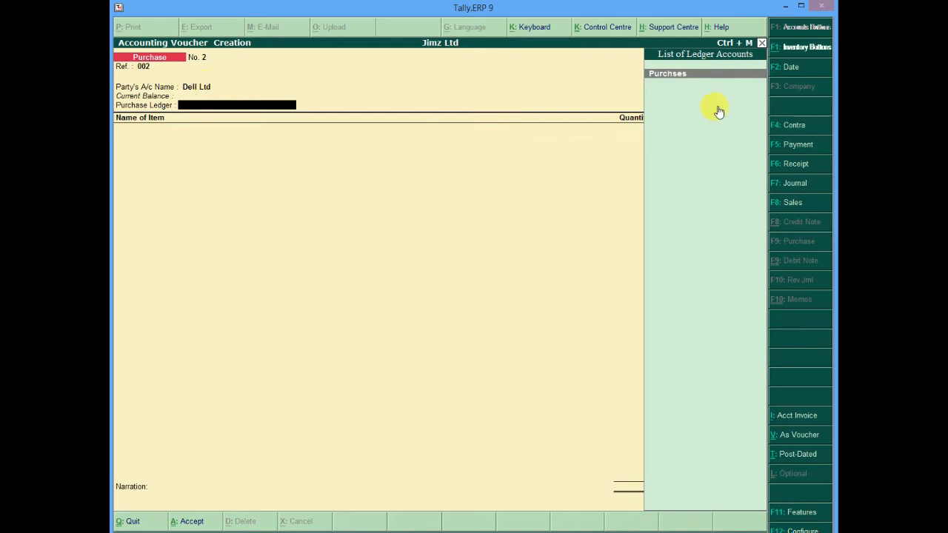
Select the Purchses ledger and add 2 St of Dell Vostro 320 at its default rate of 10,00,000.00
key(Return)
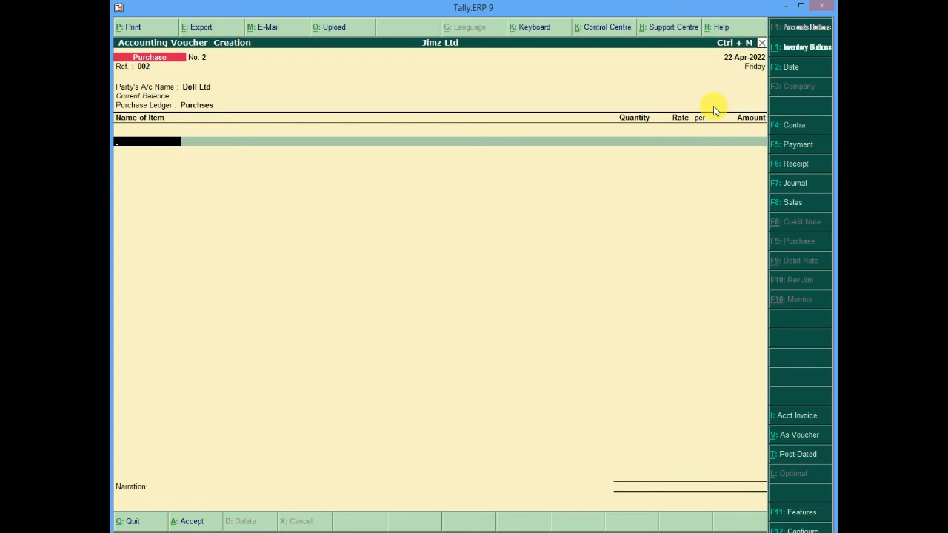
text(D)
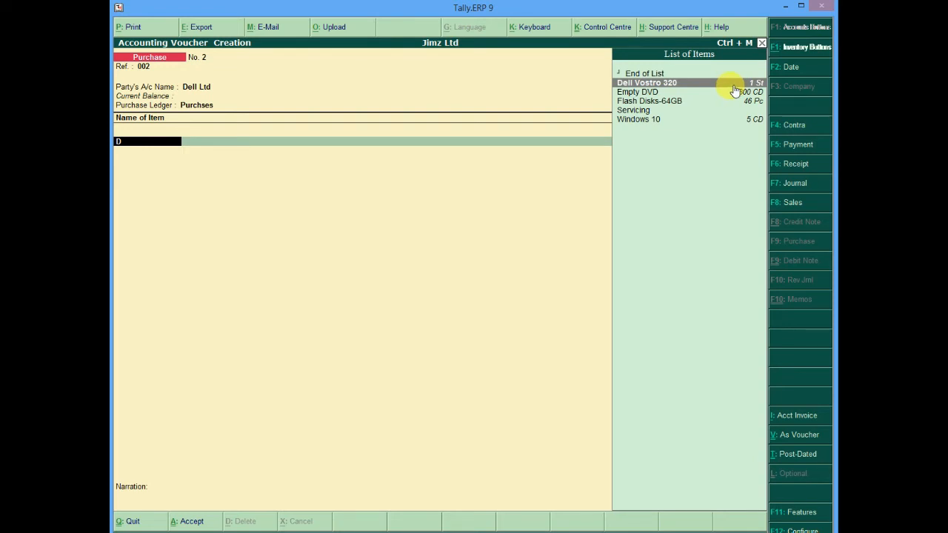
click(731, 84)
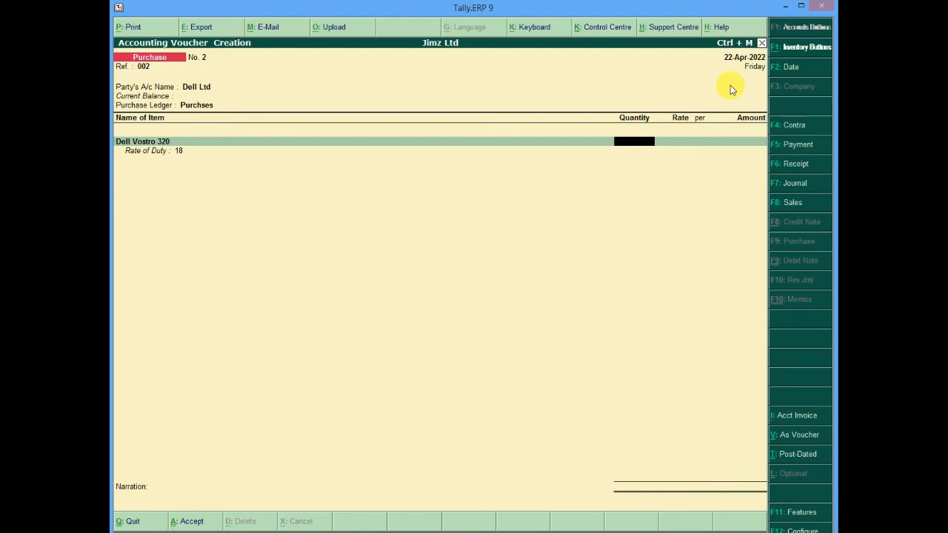
text(2)
key(Return)
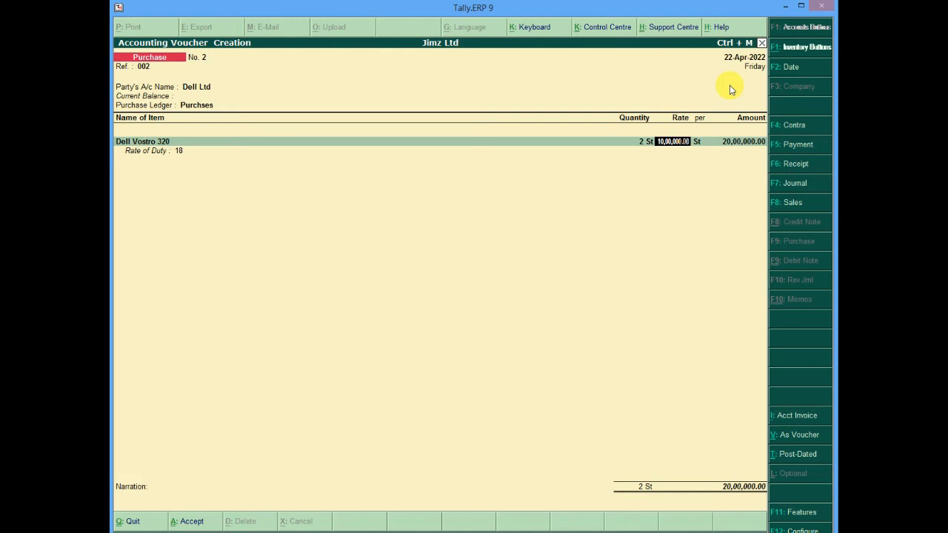
key(Return)
key(Return)
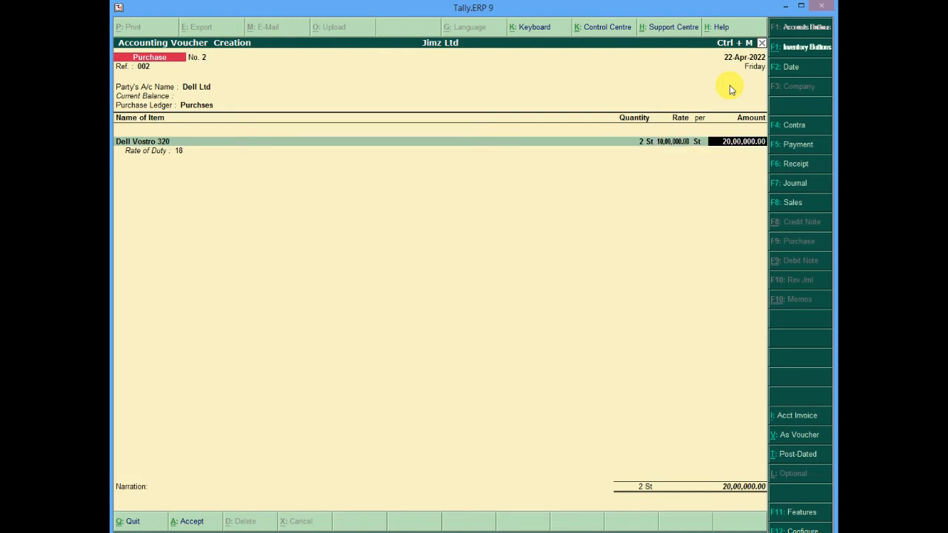
key(Return)
key(Return)
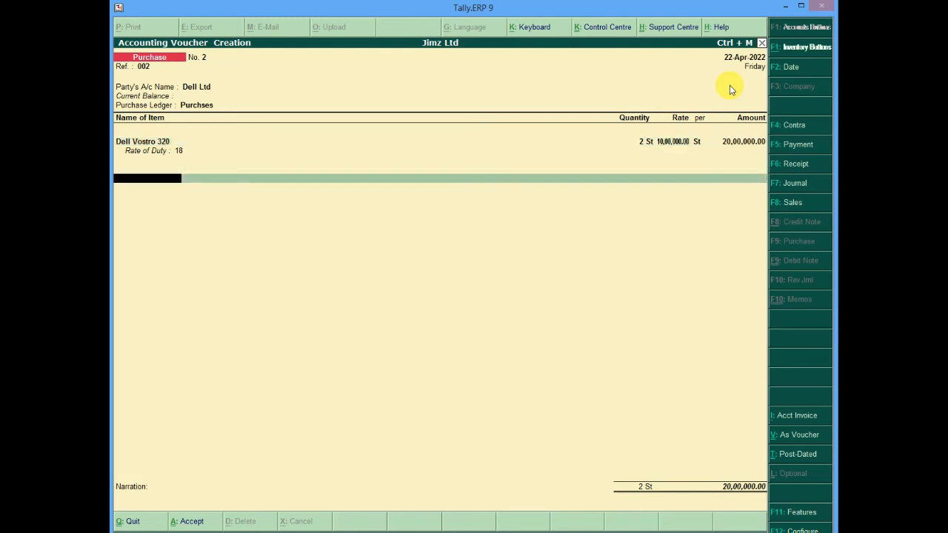
Enter the narration "2 full sets of Dell PC" and accept the purchase voucher
text(@ full)
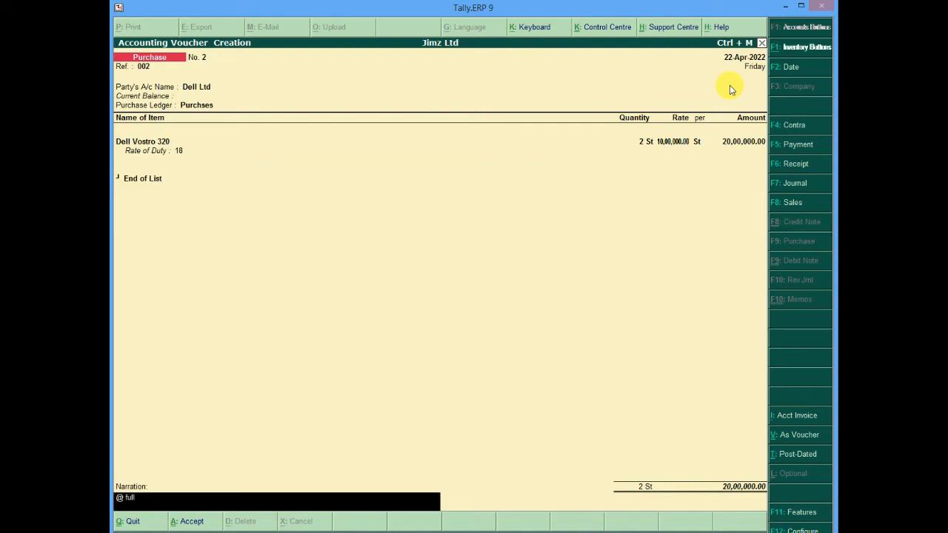
key(BackSpace)
key(BackSpace)
key(BackSpace)
key(BackSpace)
key(BackSpace)
text(2 fullsets of Dell PC)
key(Return)
key(Return)
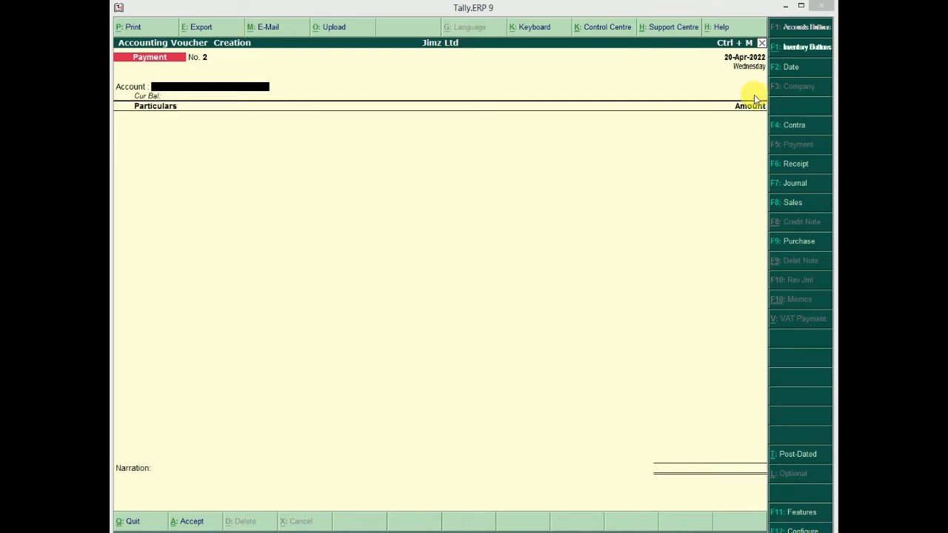
Set the payment voucher's date to 23-Apr-2022 and its account to COB
click(744, 56)
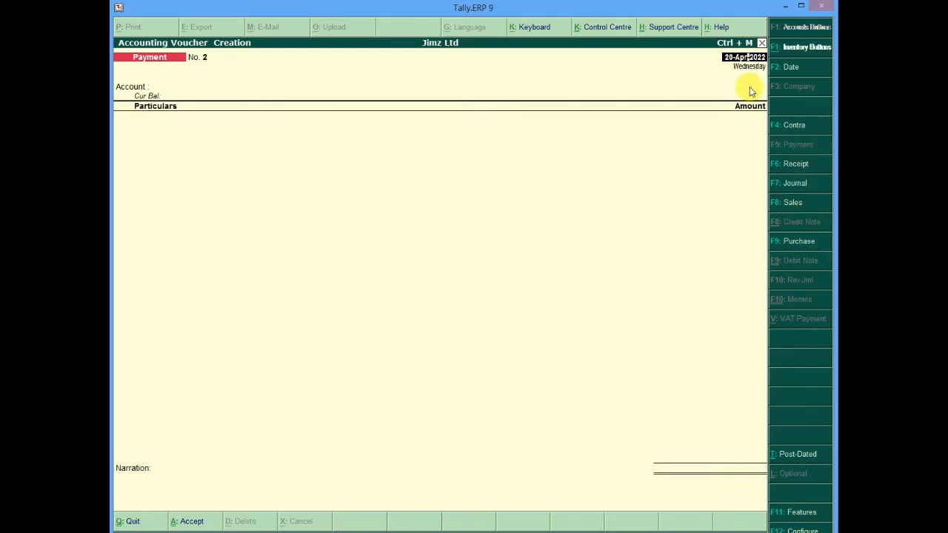
text(23)
key(Return)
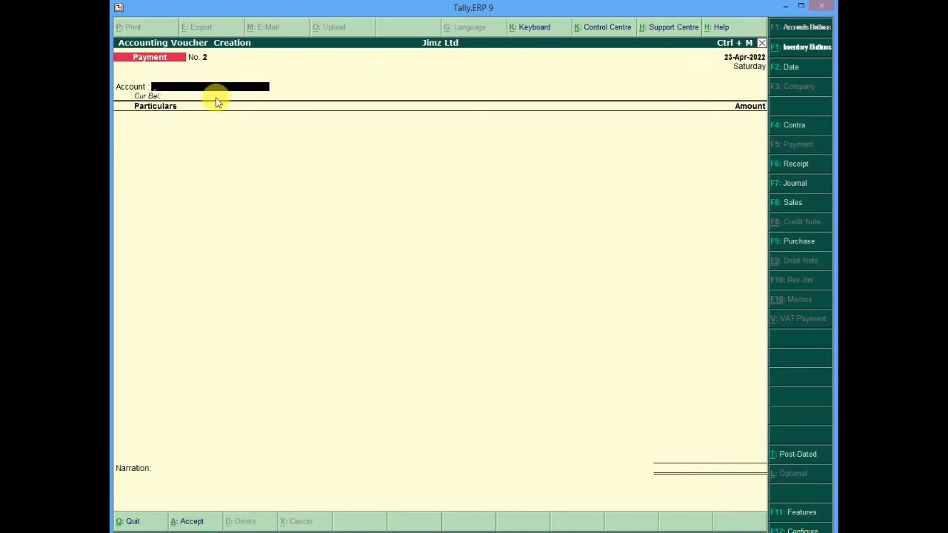
text(C)
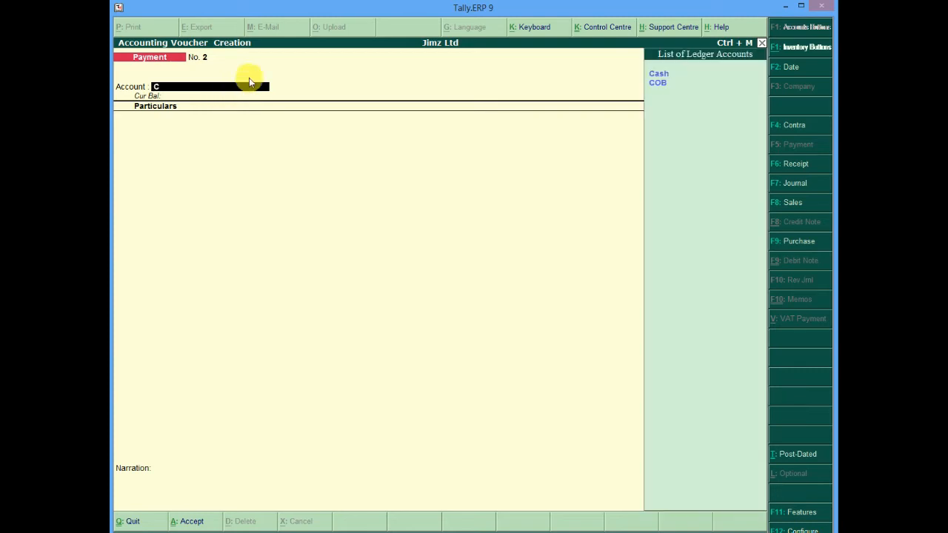
click(659, 76)
click(659, 76)
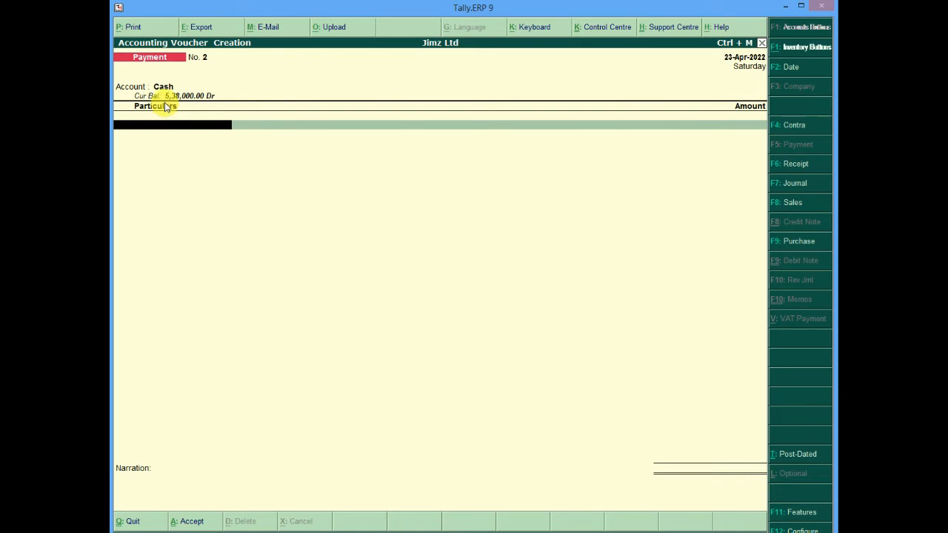
key(BackSpace)
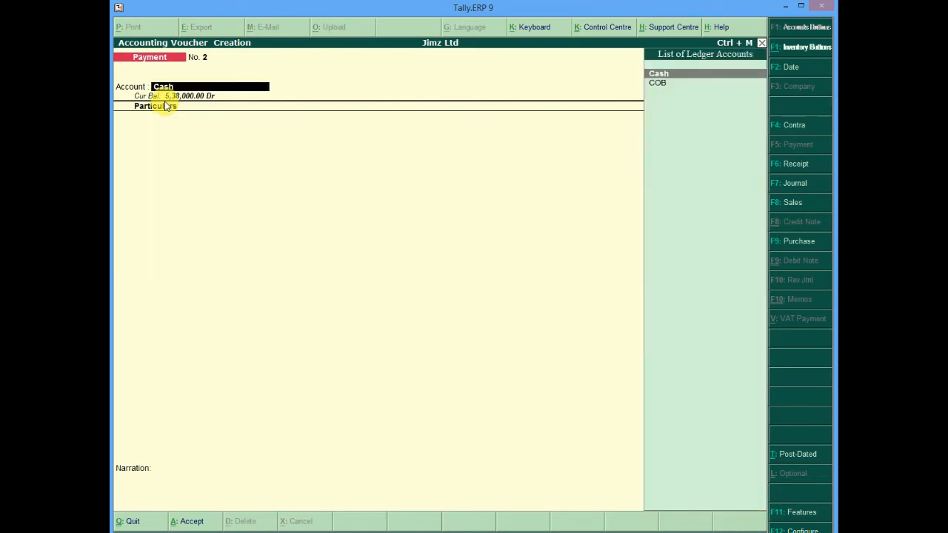
key(Down)
key(Return)
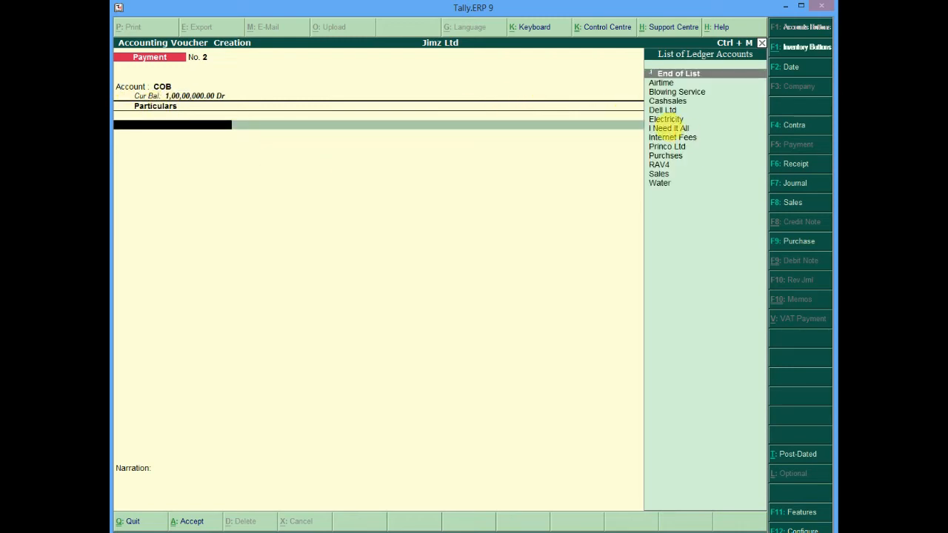
Pay Dell Ltd, allocating 2 St of Dell Vostro 320 at the default rate
click(671, 111)
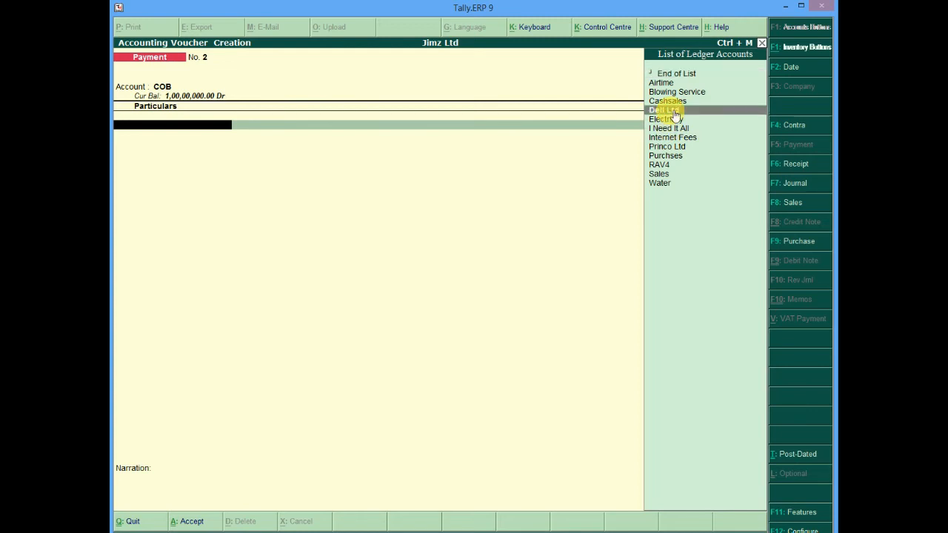
click(671, 111)
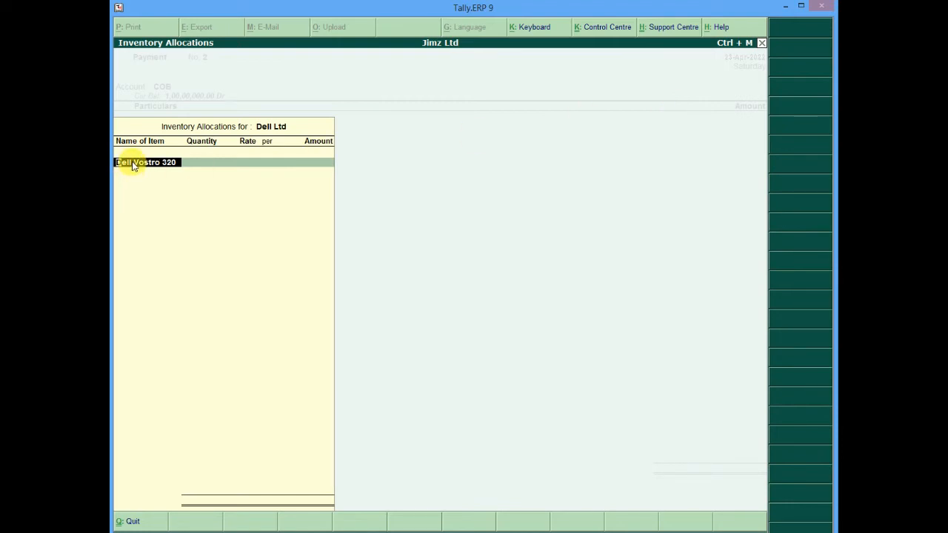
key(Return)
text(2)
key(Return)
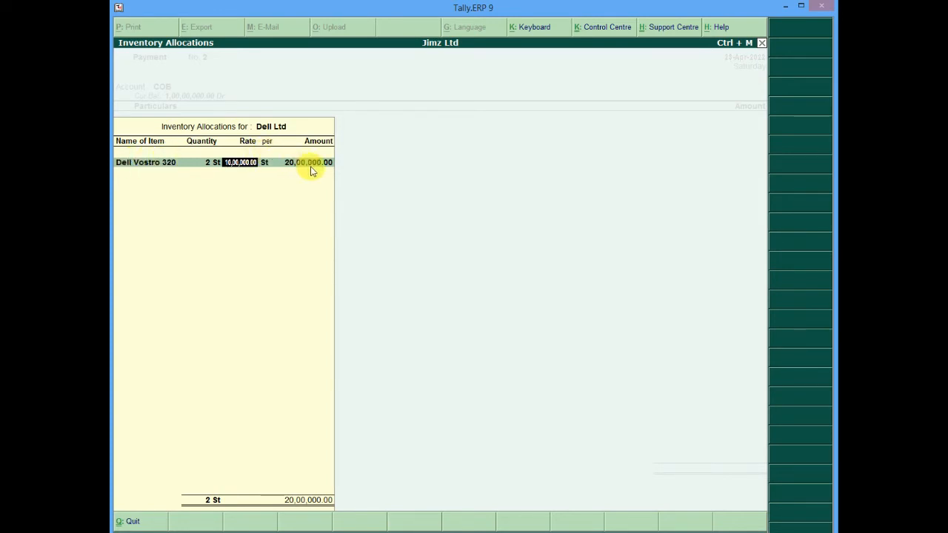
key(Return)
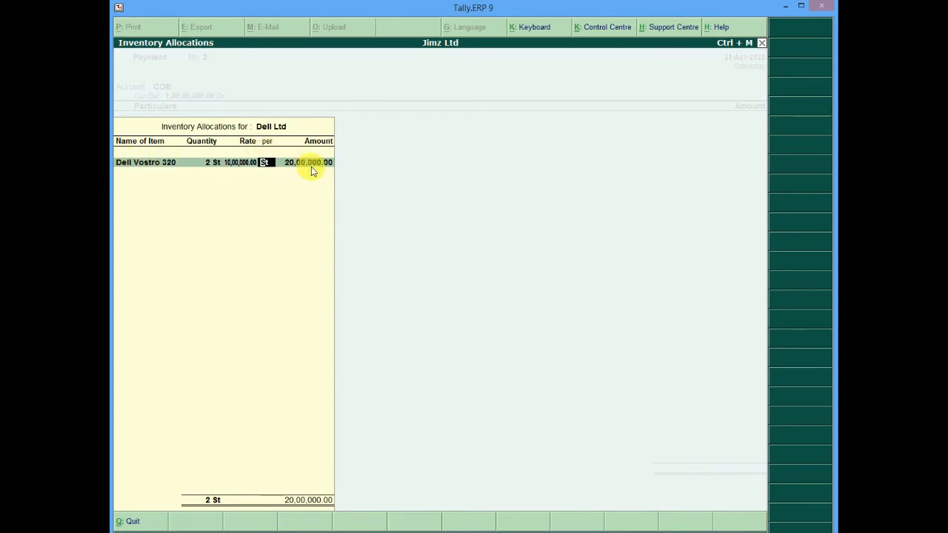
key(Return)
key(Return)
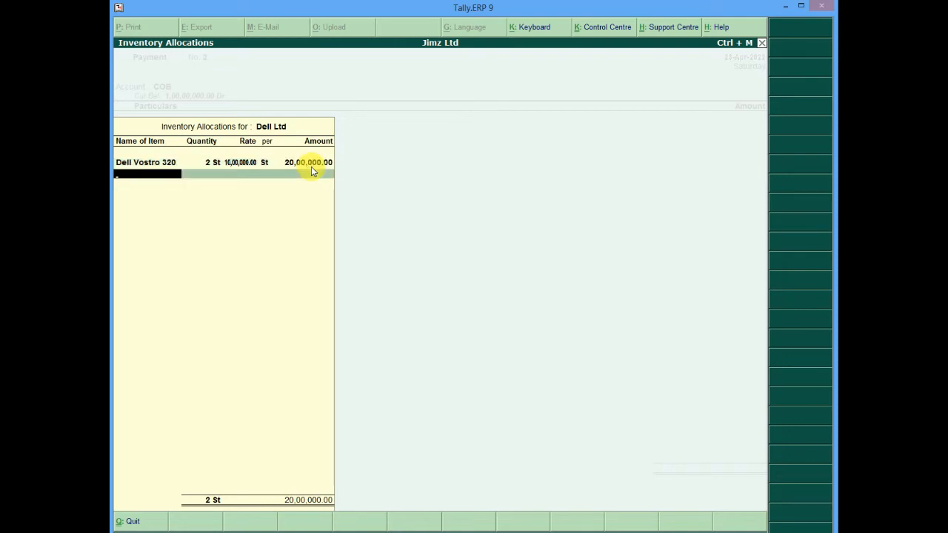
key(Return)
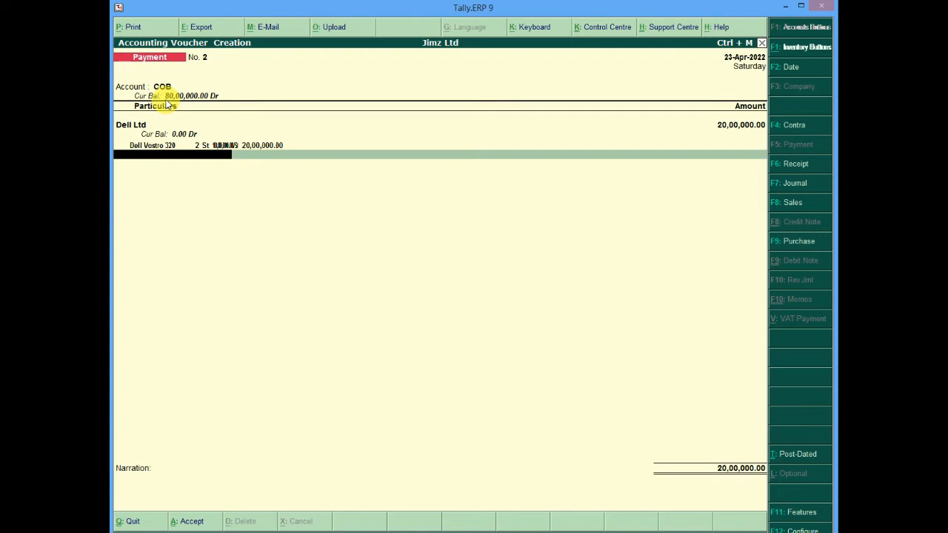
Enter a narration citing the cheque number used to pay off Dell Ltd and accept the payment voucher
key(Return)
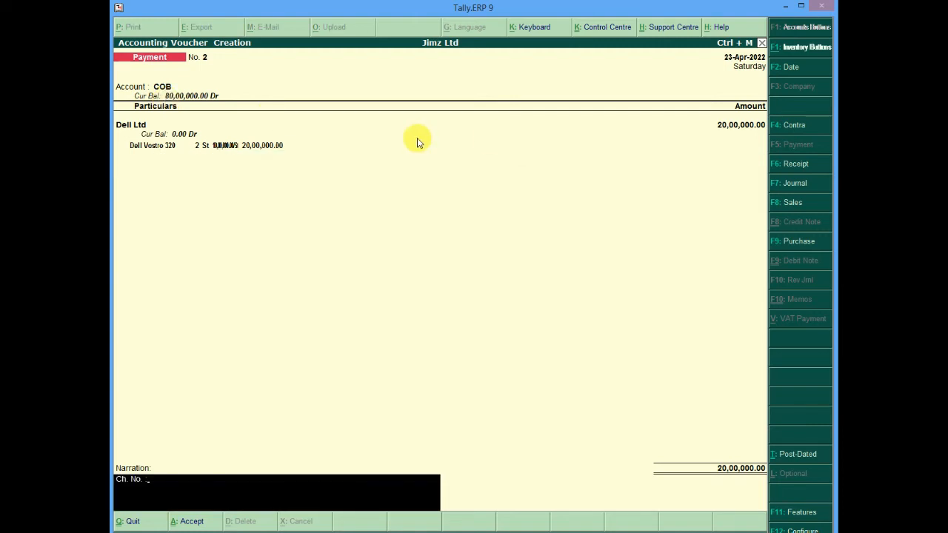
text(1253532 used to pay)
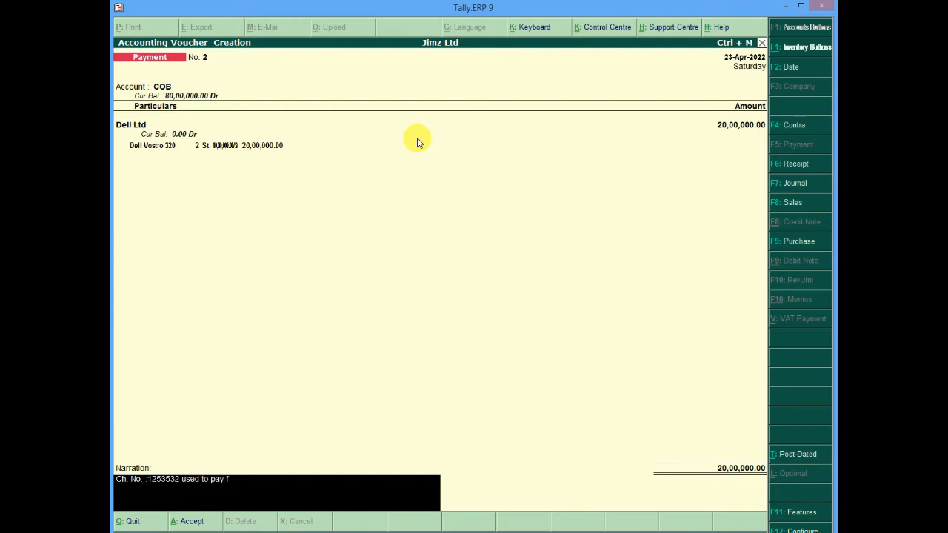
text( off Dell Ltd)
key(Return)
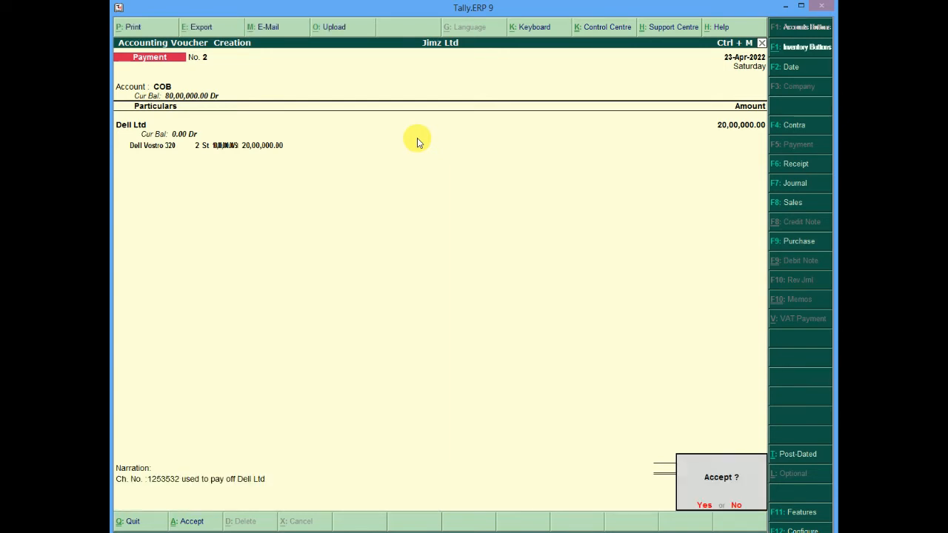
key(Return)
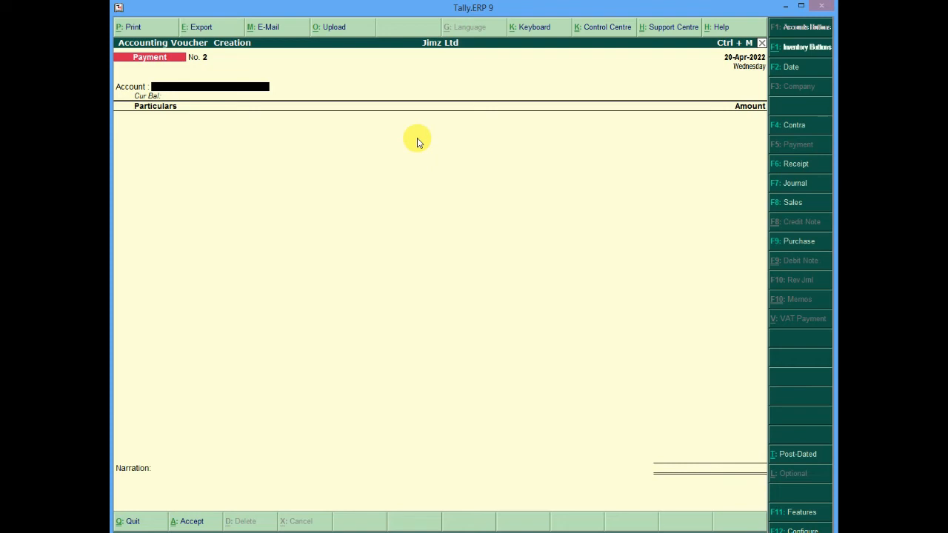
key(Escape)
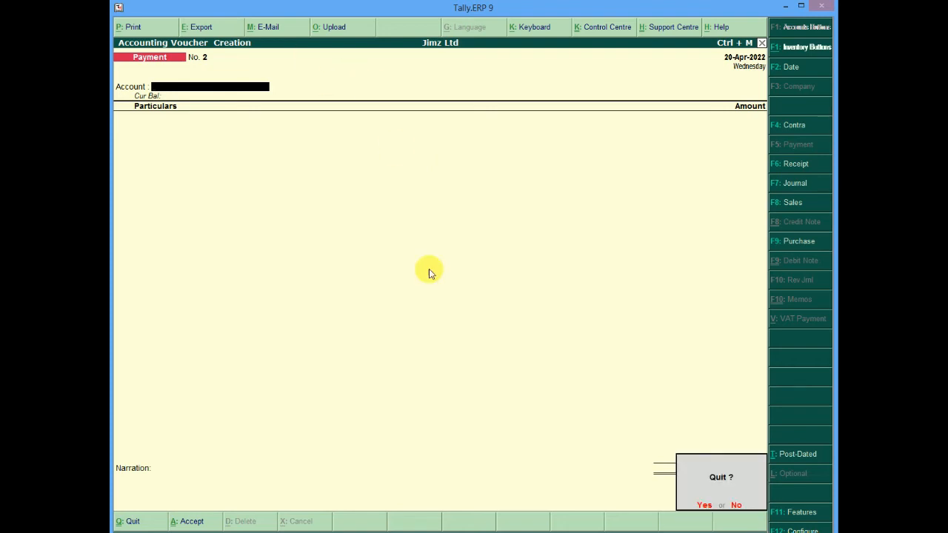
key(Return)
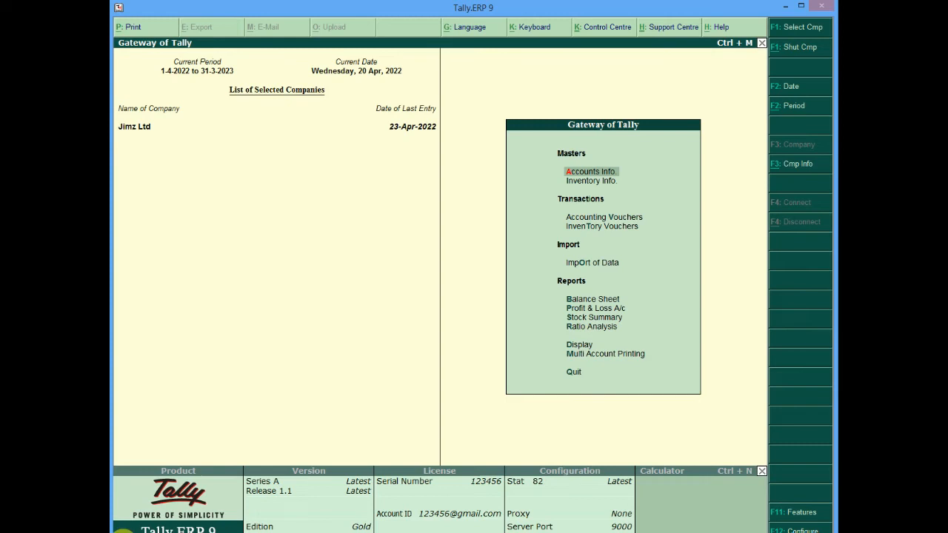
mouse_move(288, 532)
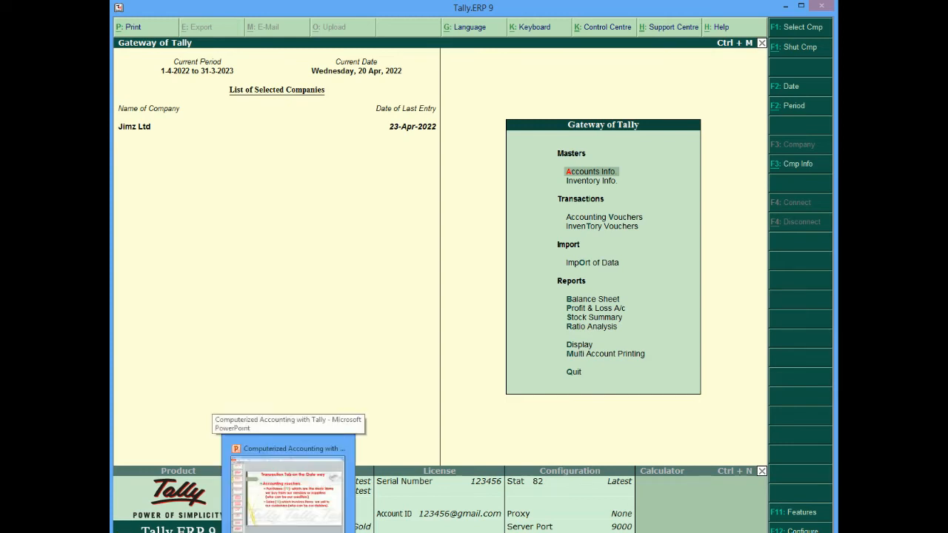
key(Escape)
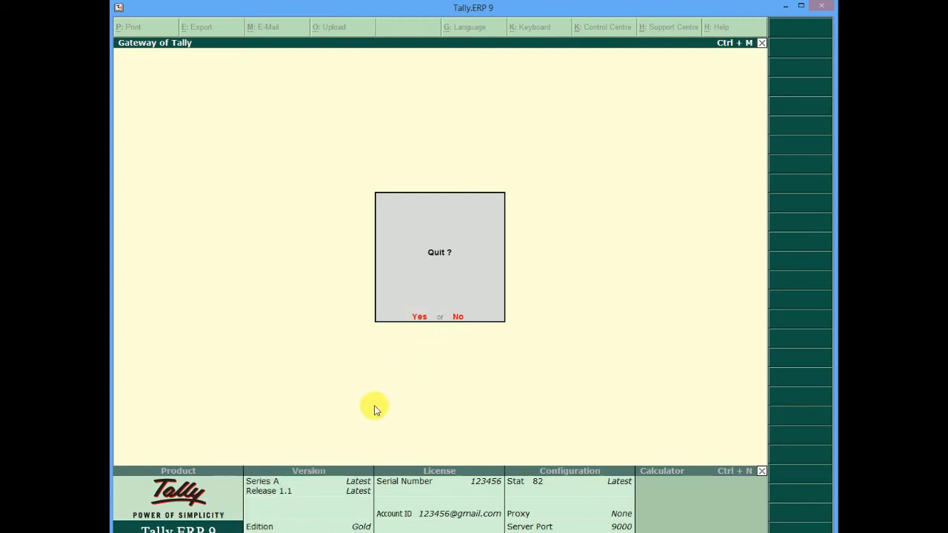
click(428, 321)
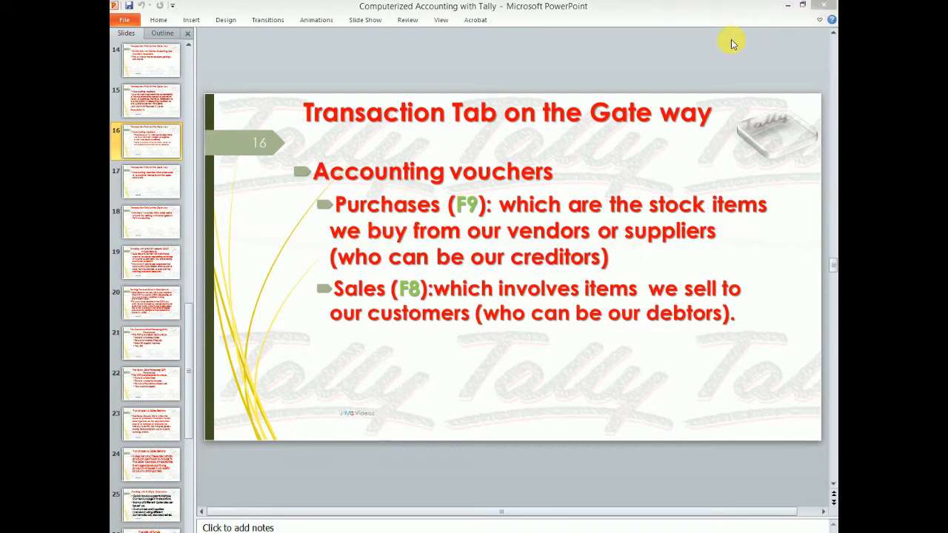
click(790, 7)
double_click(163, 412)
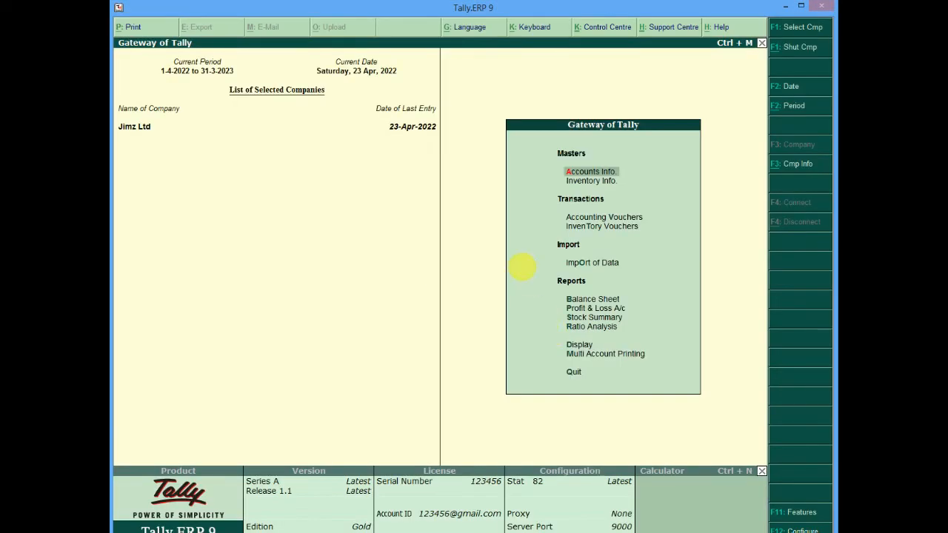
Open a new sales voucher and set its date to 25-Apr-2022
click(596, 218)
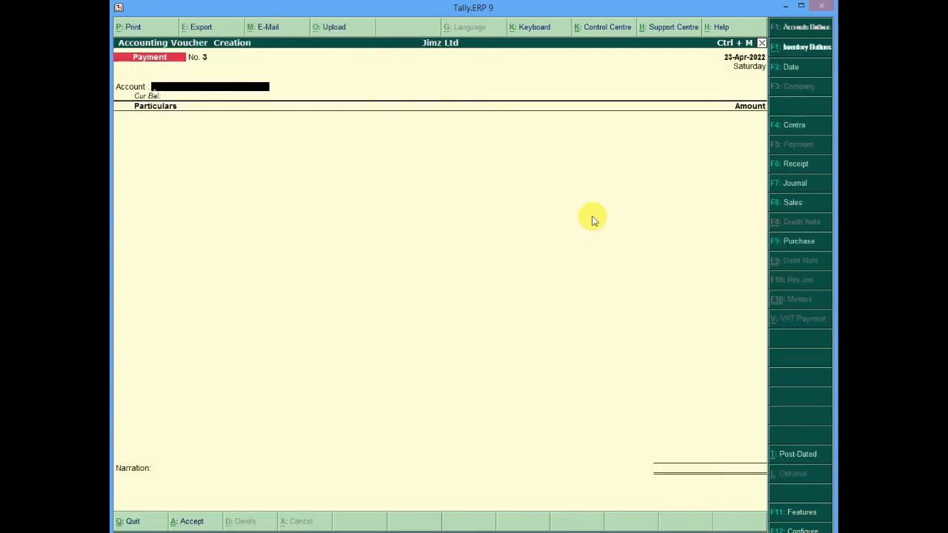
click(811, 203)
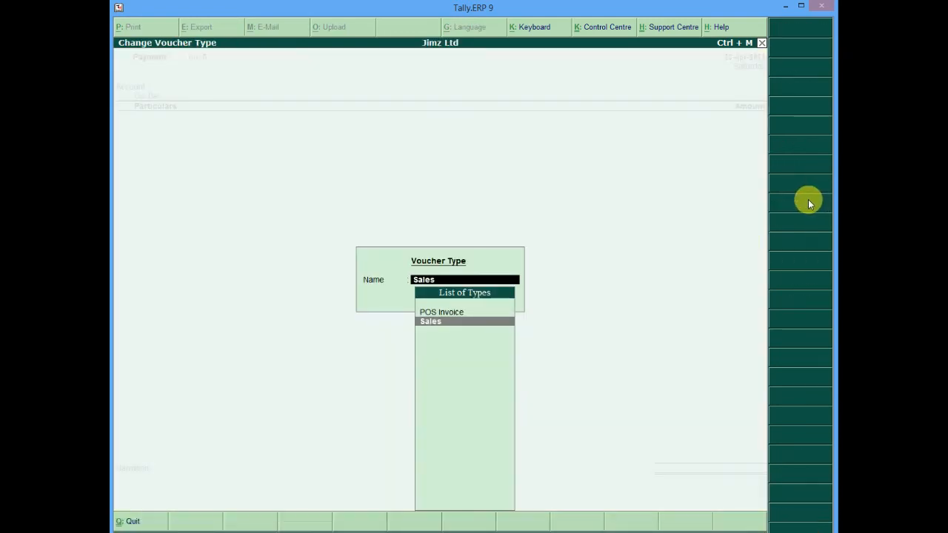
click(434, 328)
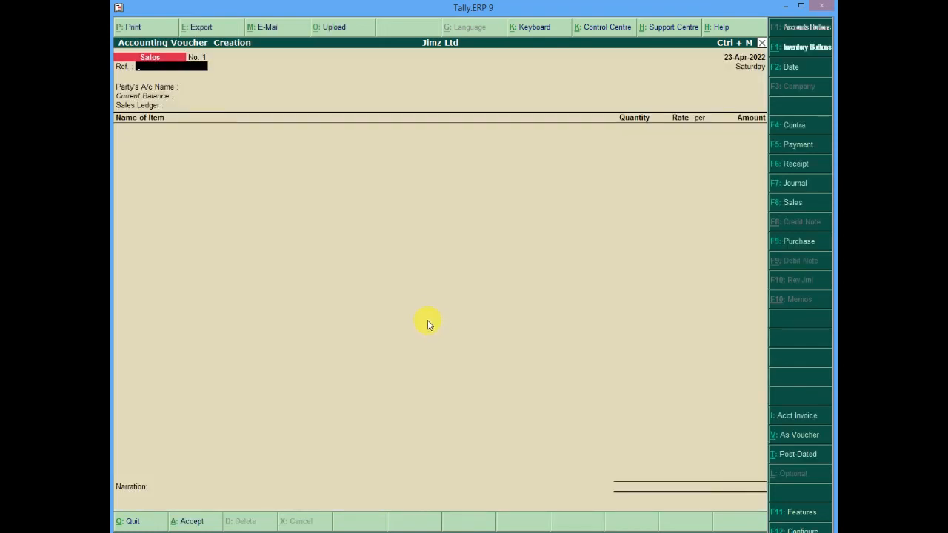
click(726, 57)
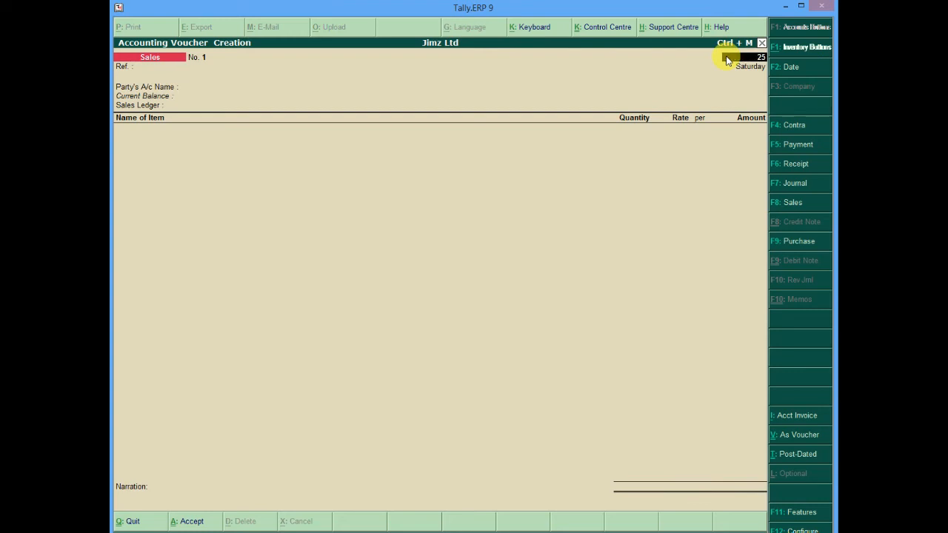
key(Return)
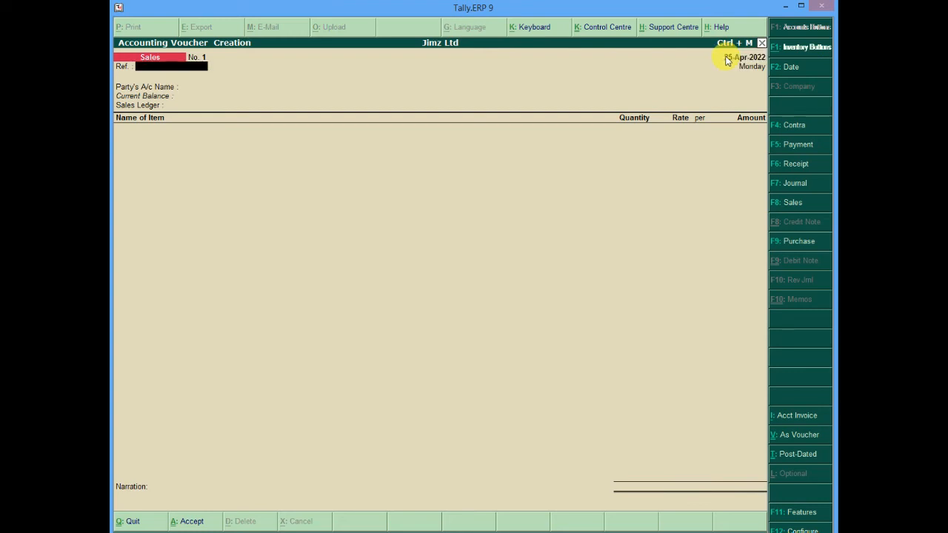
Set the sales voucher reference to 001, the party account to Cash and the sales ledger to Sales
text(001)
key(Return)
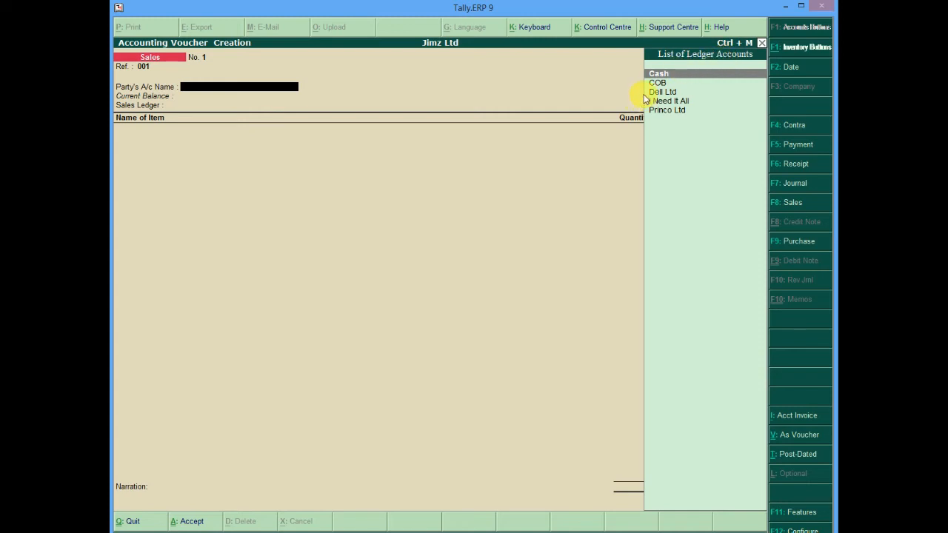
click(677, 75)
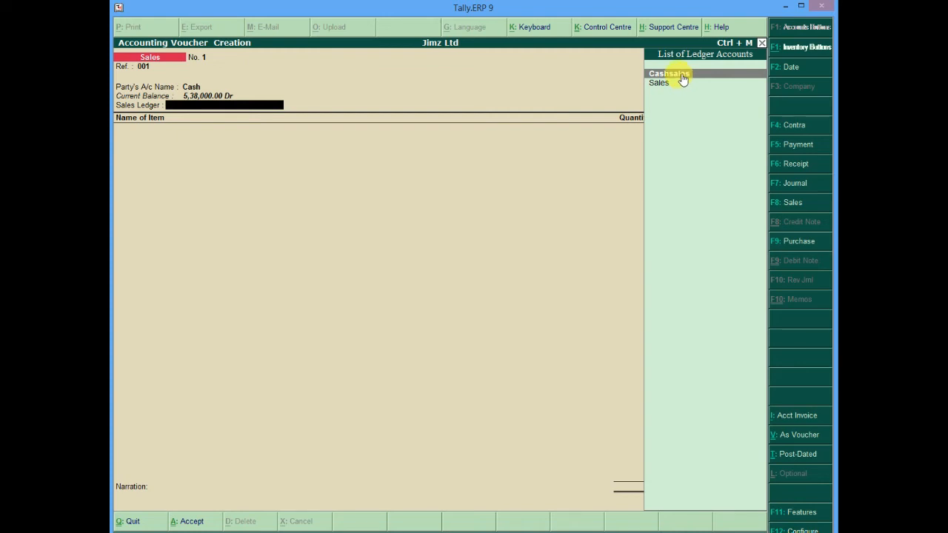
click(660, 88)
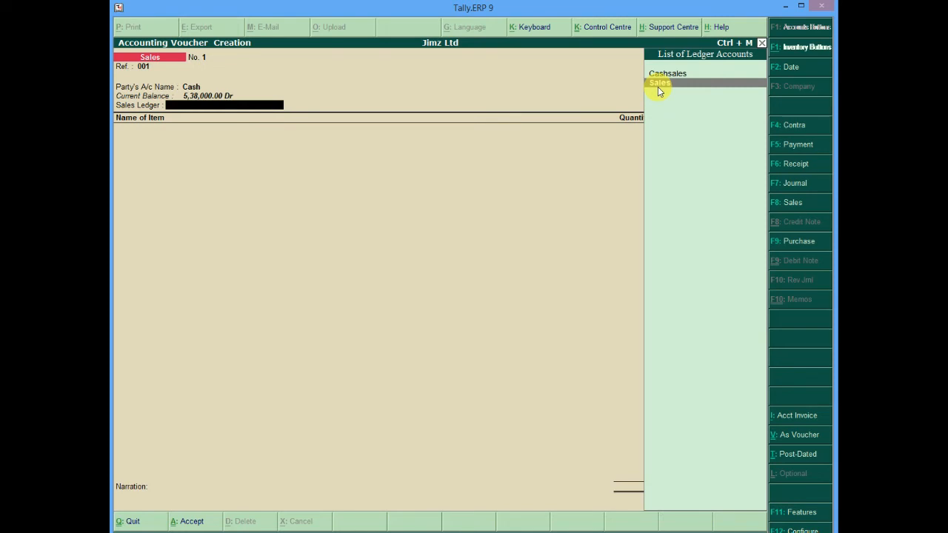
key(Return)
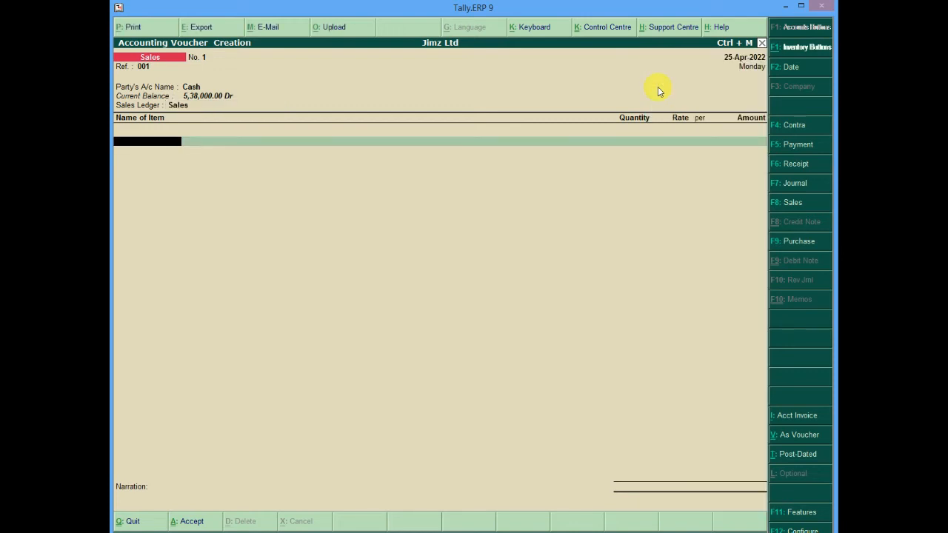
Add 100 CD of Empty DVD at a rate of 1,000 per CD
text(E)
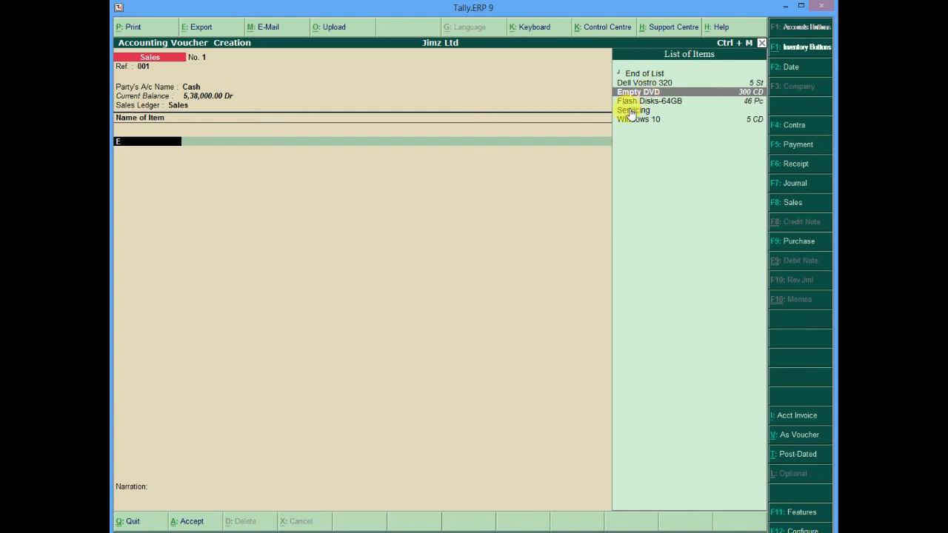
click(665, 92)
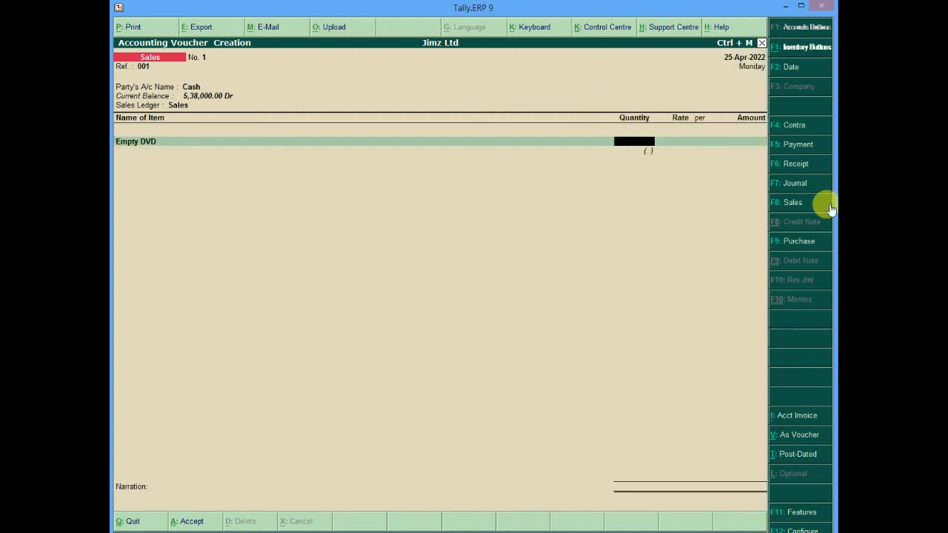
text(100)
key(Return)
text(1000)
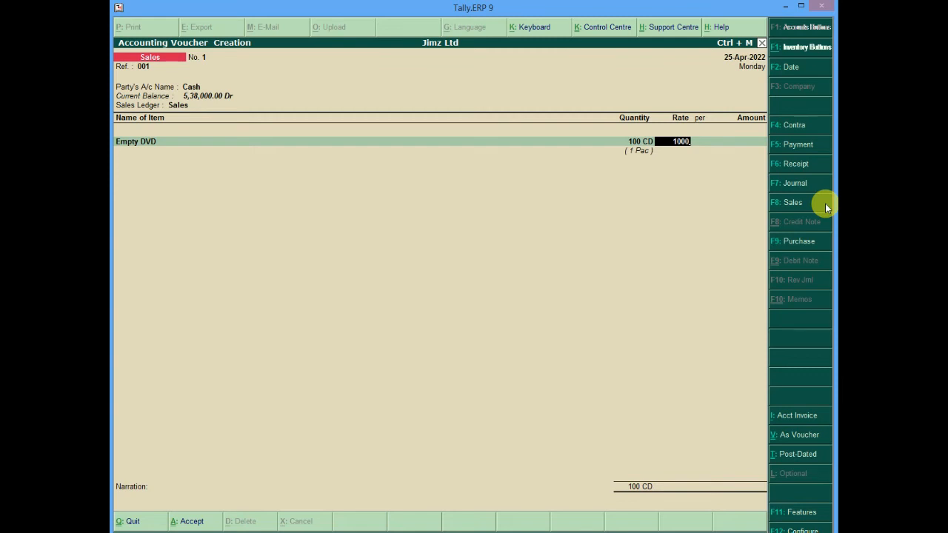
key(Return)
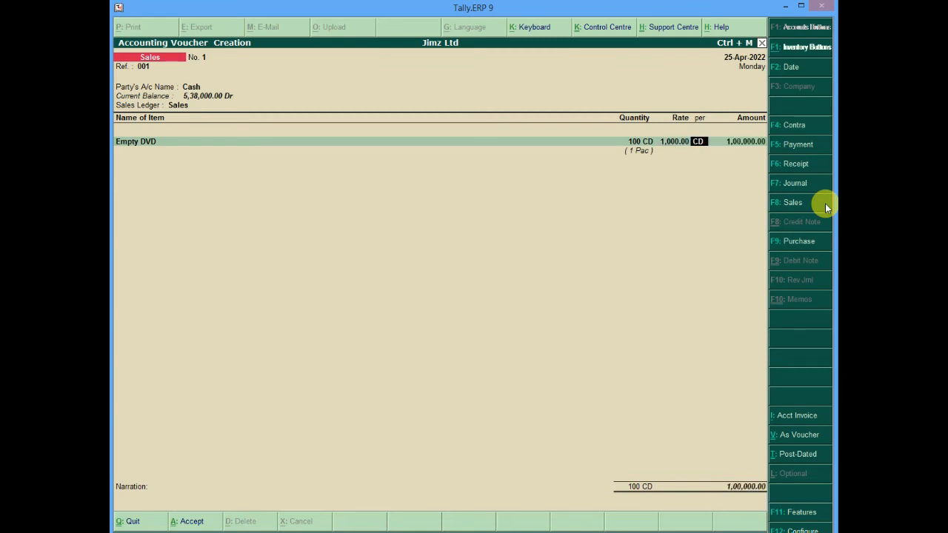
key(Return)
key(Return)
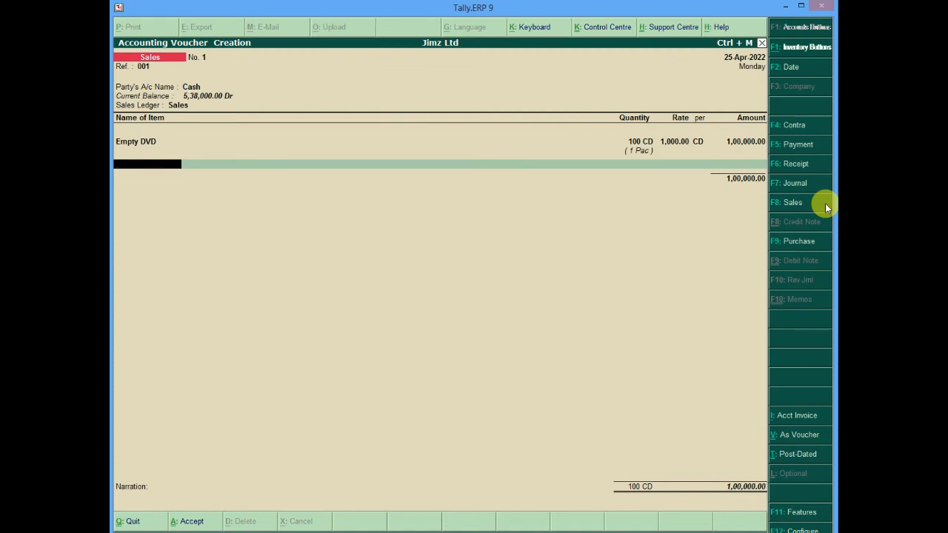
Add 2 Pc of Flash Disks-64GB at the default rate
text(F)
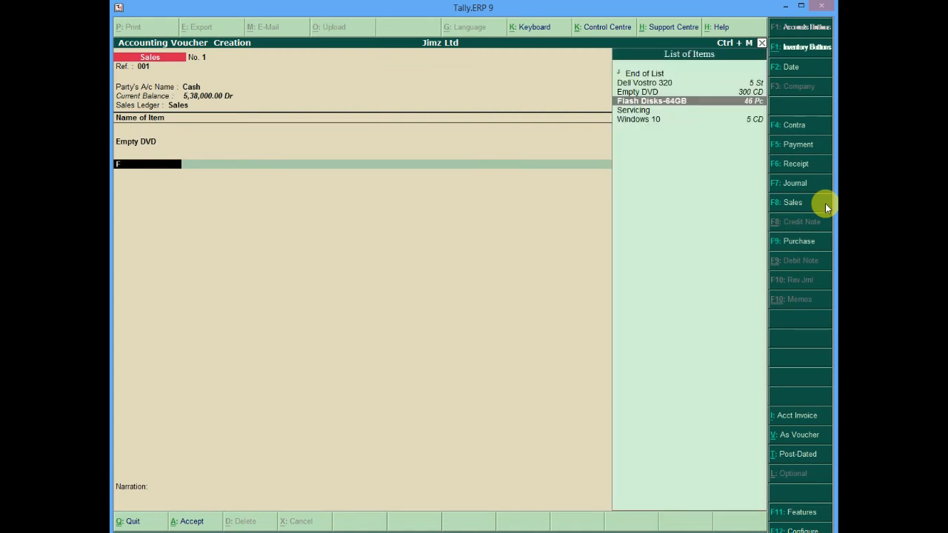
key(Return)
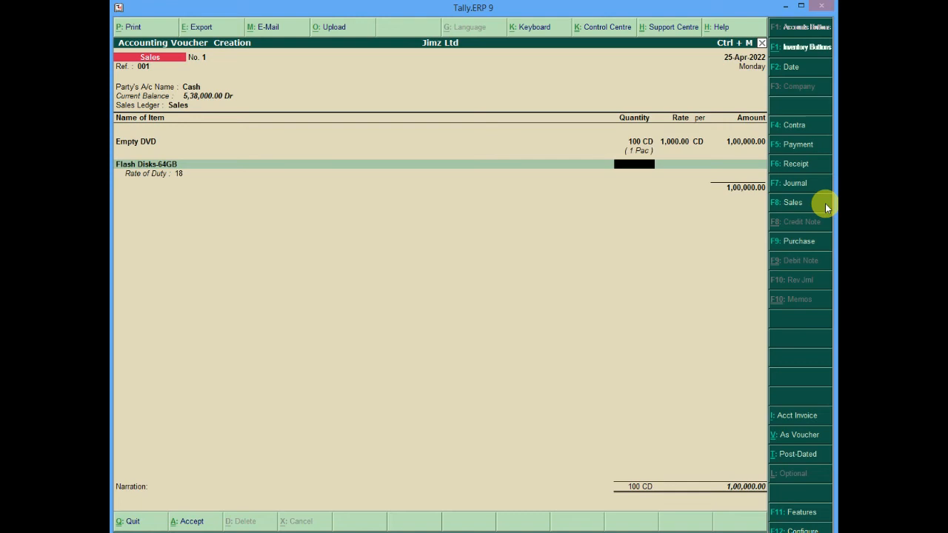
text(2)
key(Return)
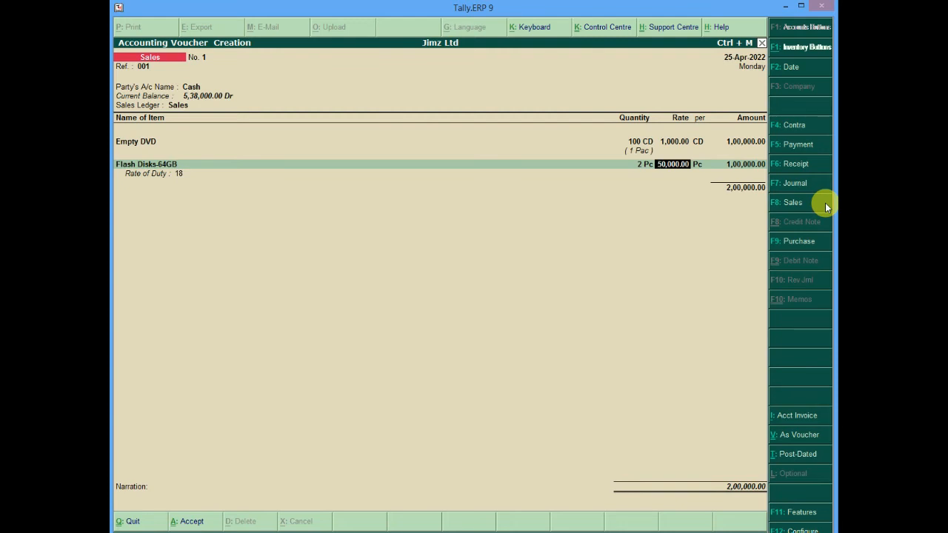
key(Return)
key(Return)
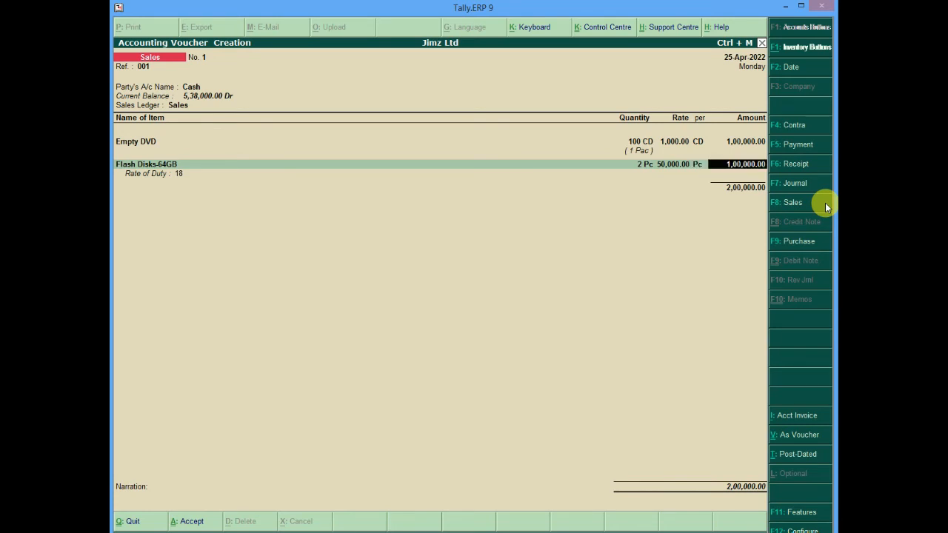
Close the item list, enter the narration "Sold to cash" and accept the sales voucher
key(Return)
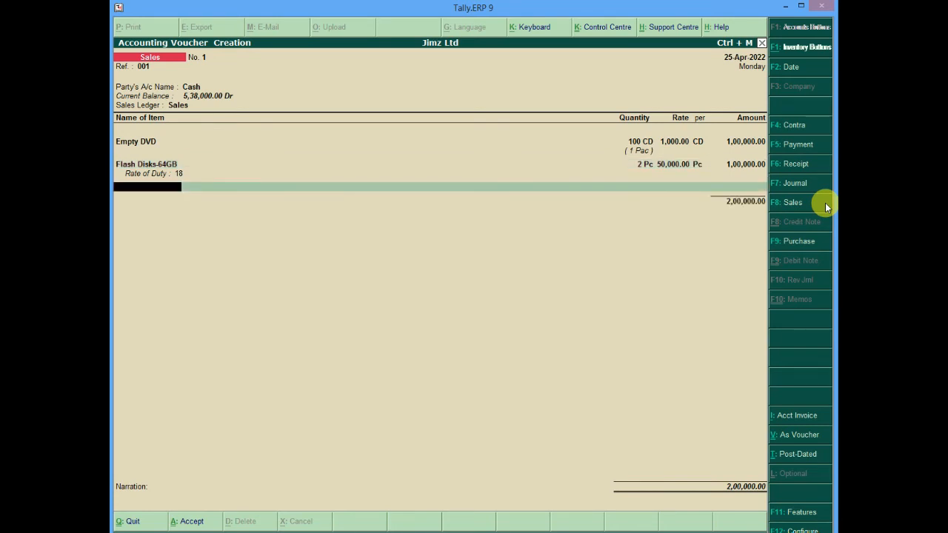
key(Return)
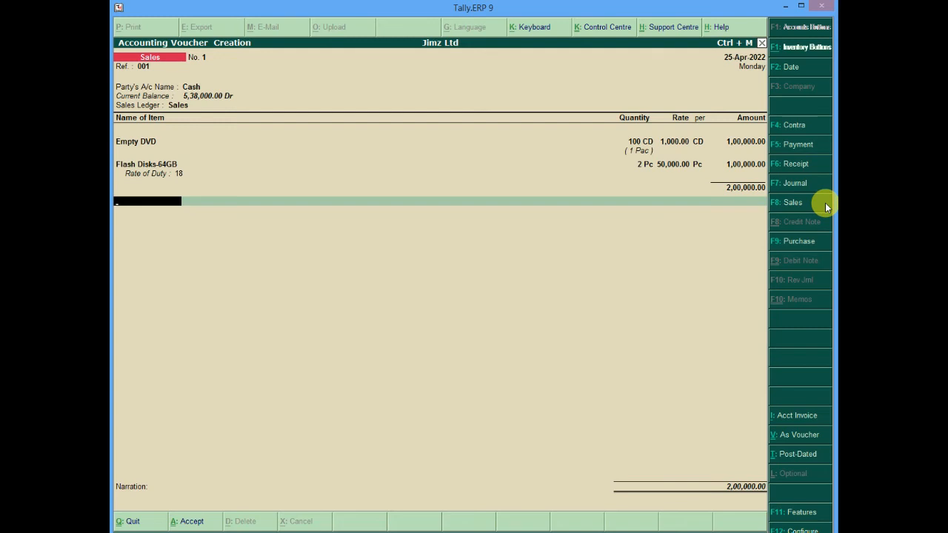
key(Return)
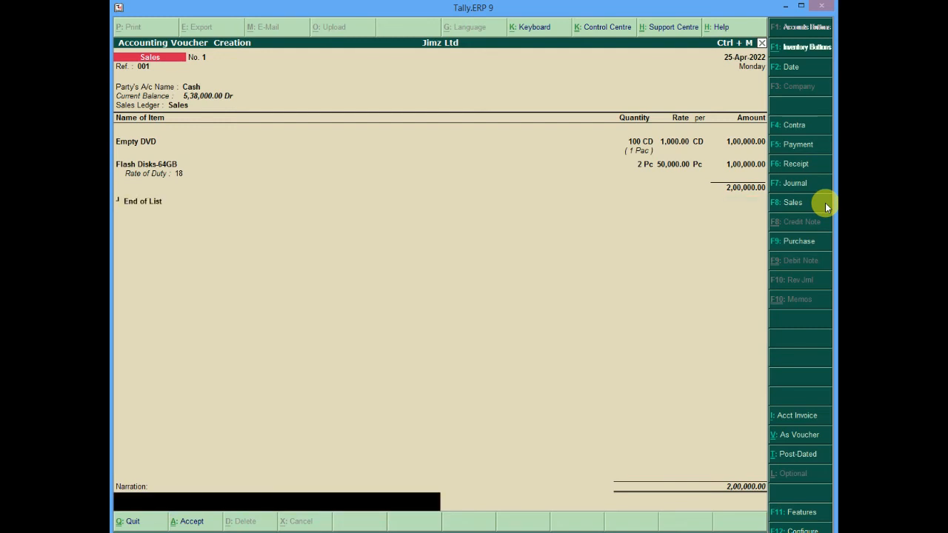
text(Sold to cash)
key(Return)
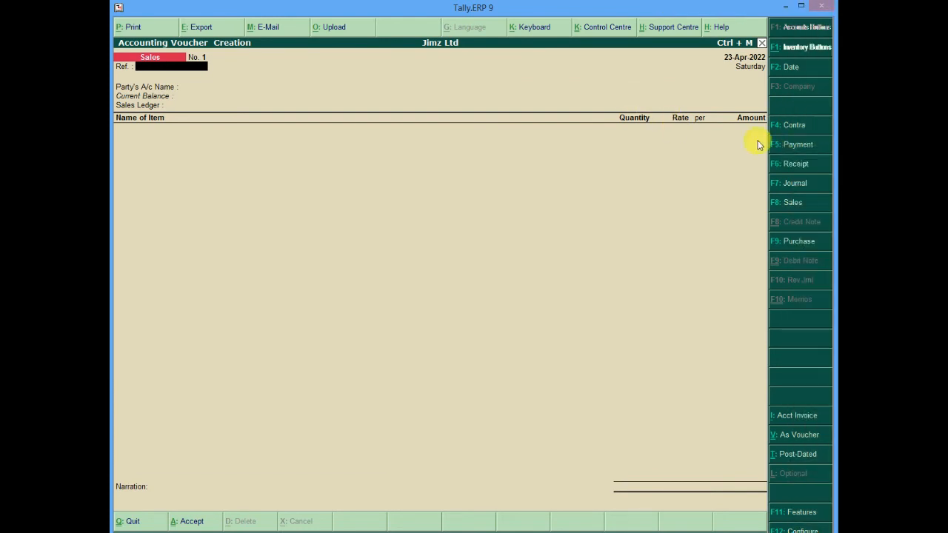
Set the voucher date to 25-Apr-2022 and switch to a new sales voucher
click(794, 166)
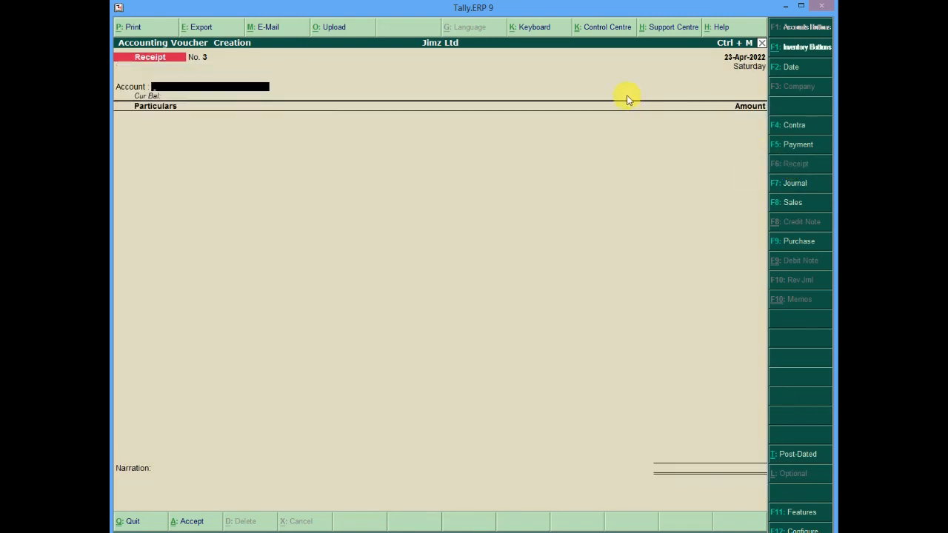
click(746, 62)
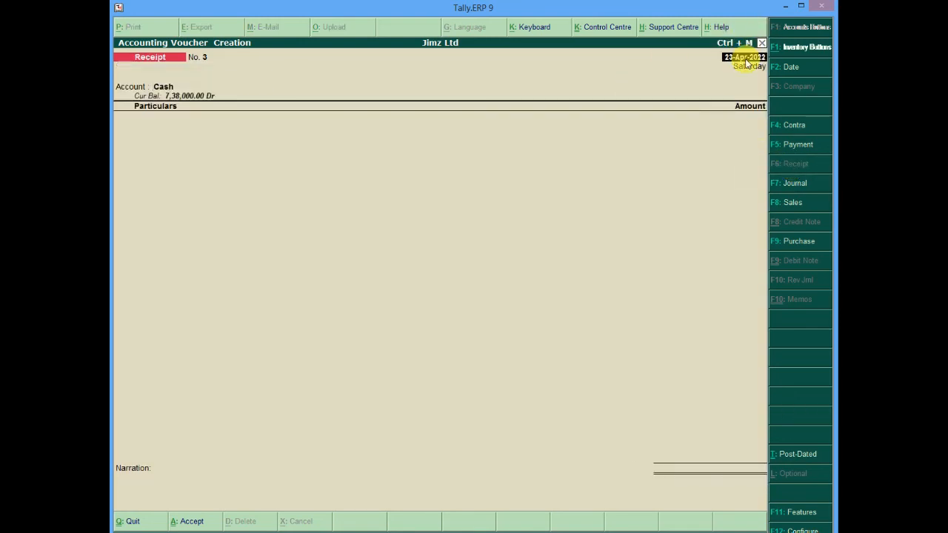
text(28)
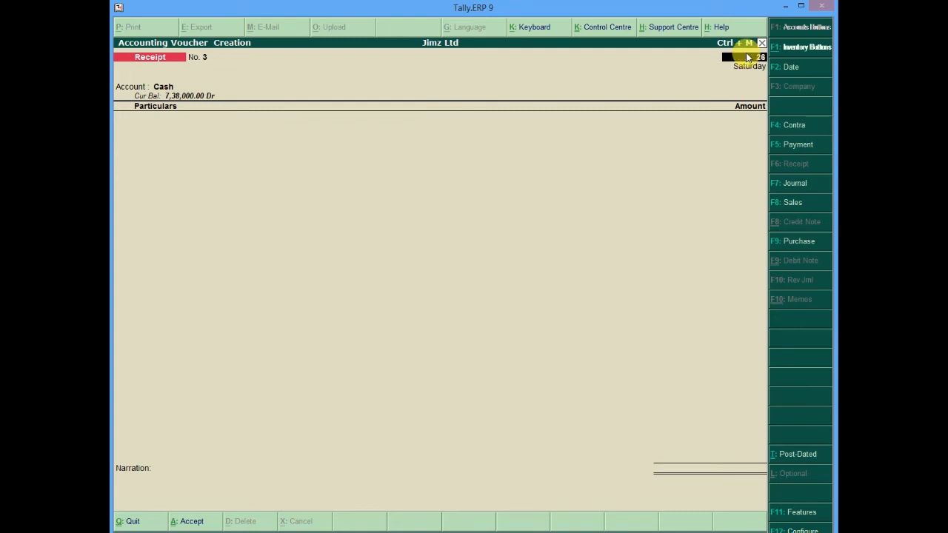
key(BackSpace)
text(5)
key(Return)
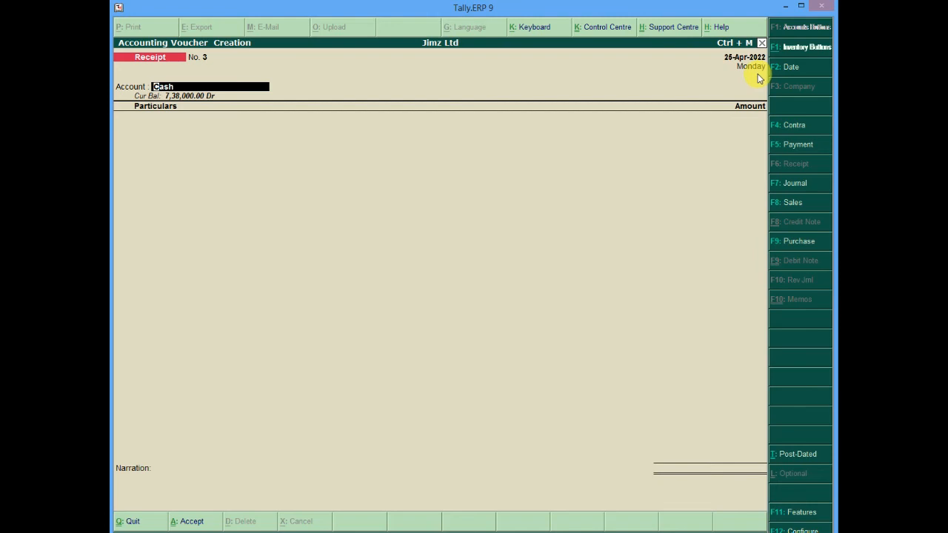
click(797, 205)
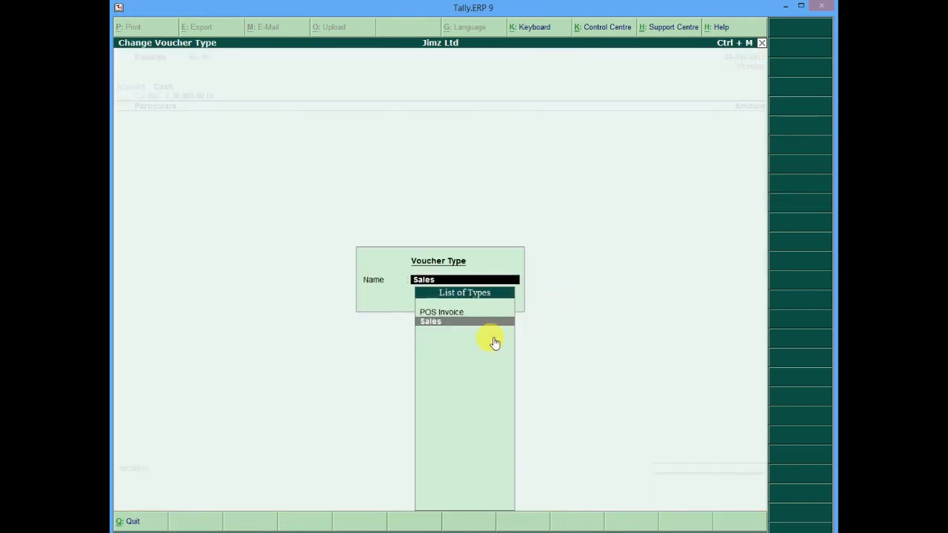
click(471, 322)
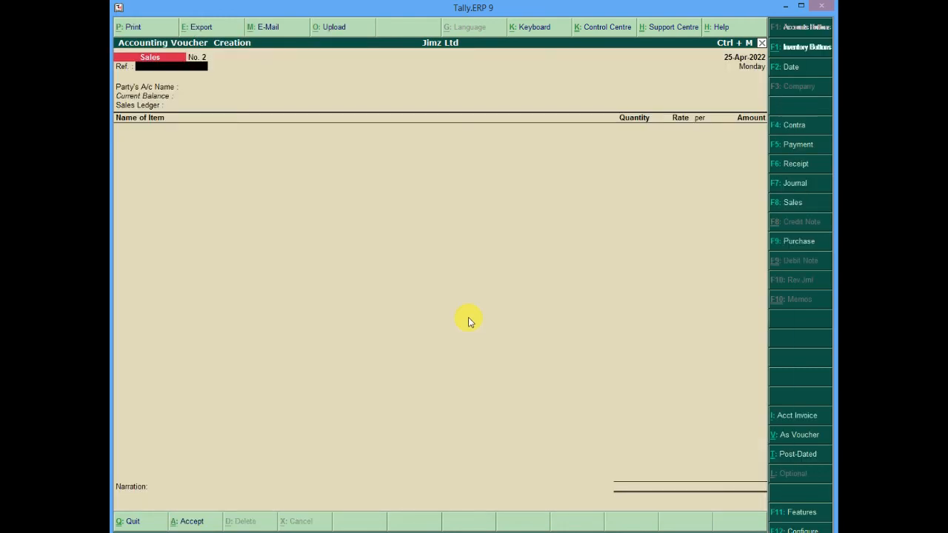
Set the reference to 002, the party account to I Need It All and the sales ledger to Sales
text(002)
key(Return)
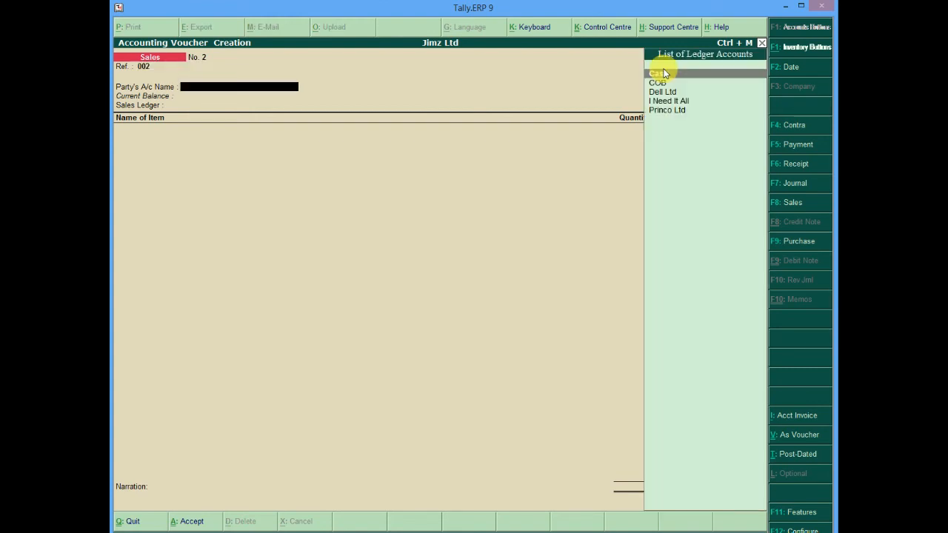
click(689, 102)
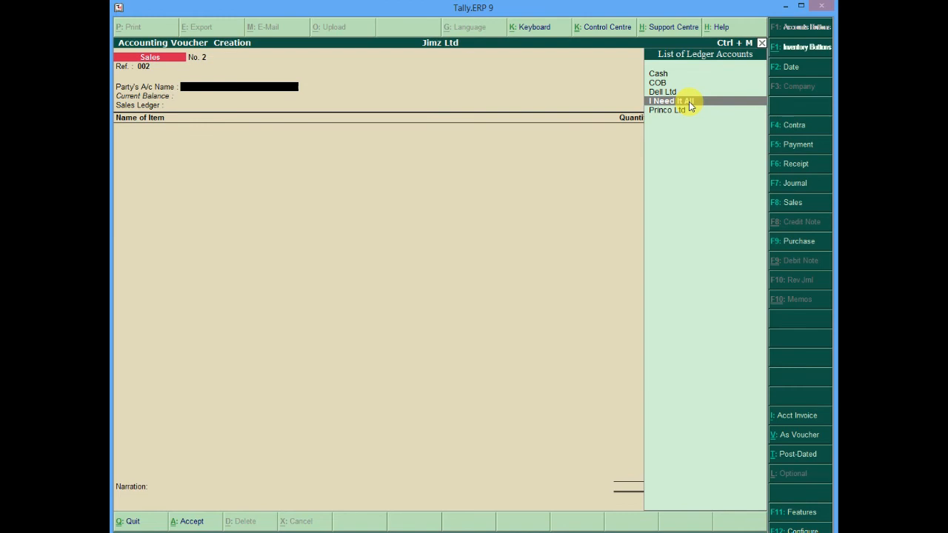
click(688, 104)
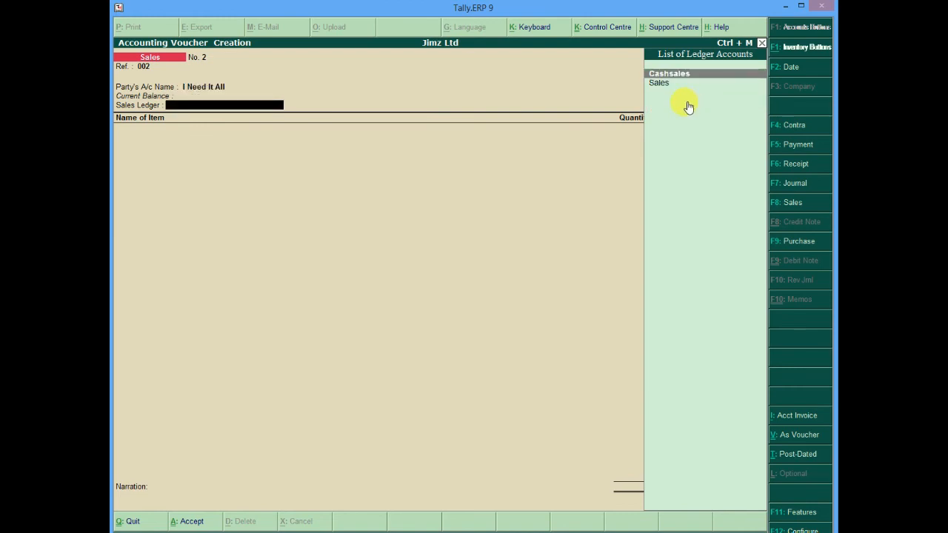
key(Down)
key(Return)
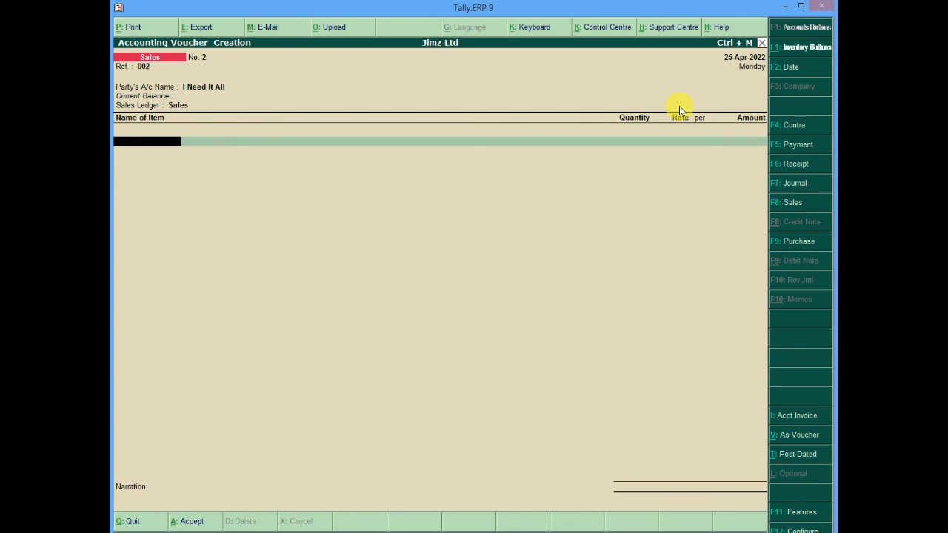
Add 1 St of Dell Vostro 320 at a rate of 15,00,000
text(De)
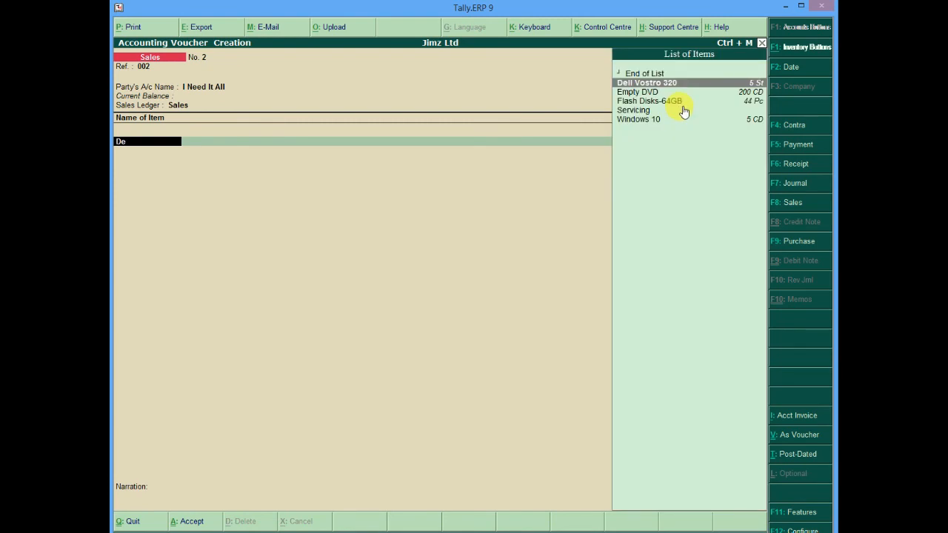
key(Return)
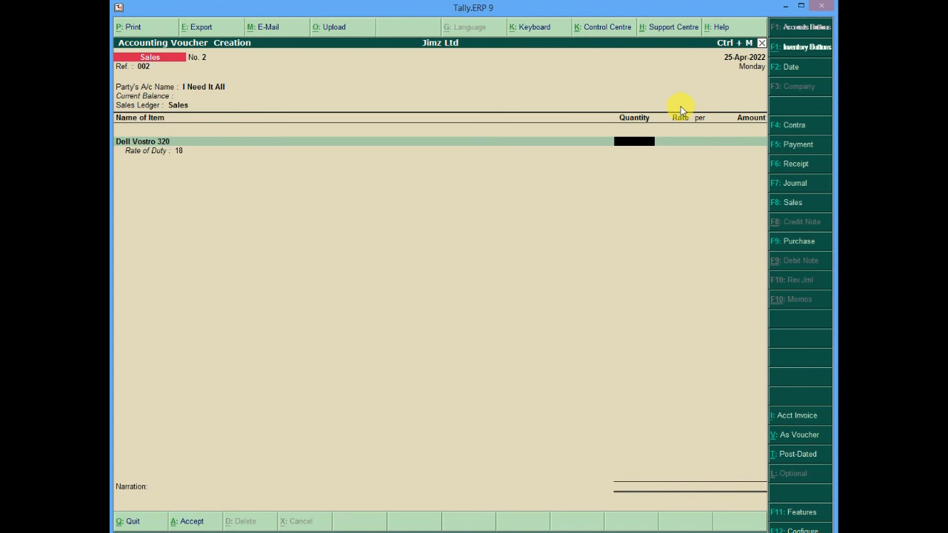
text(1)
key(Return)
text(2)
key(BackSpace)
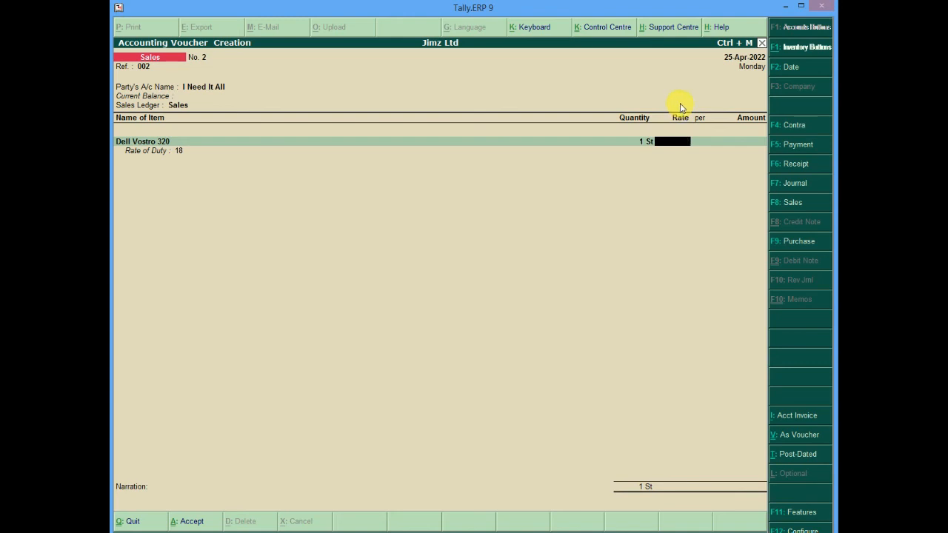
text(1500000)
key(Return)
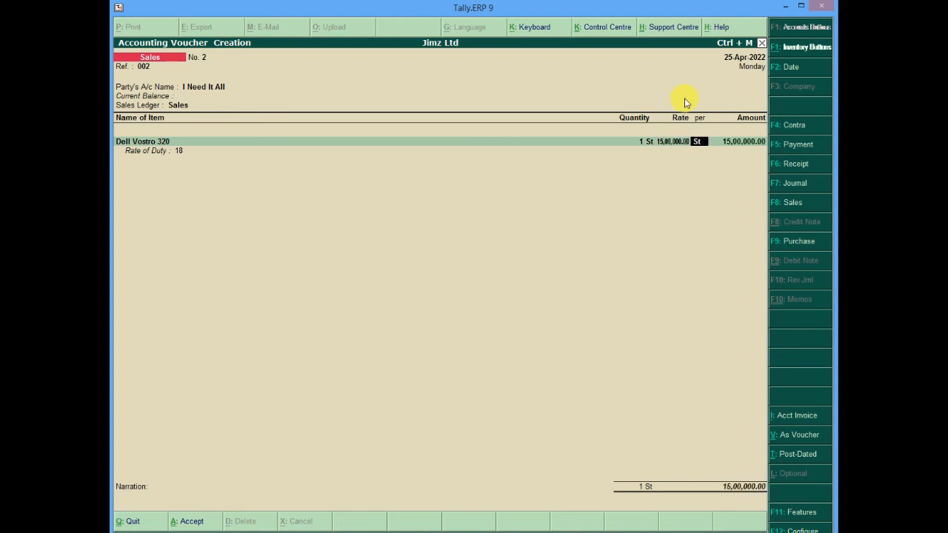
key(Return)
key(Return)
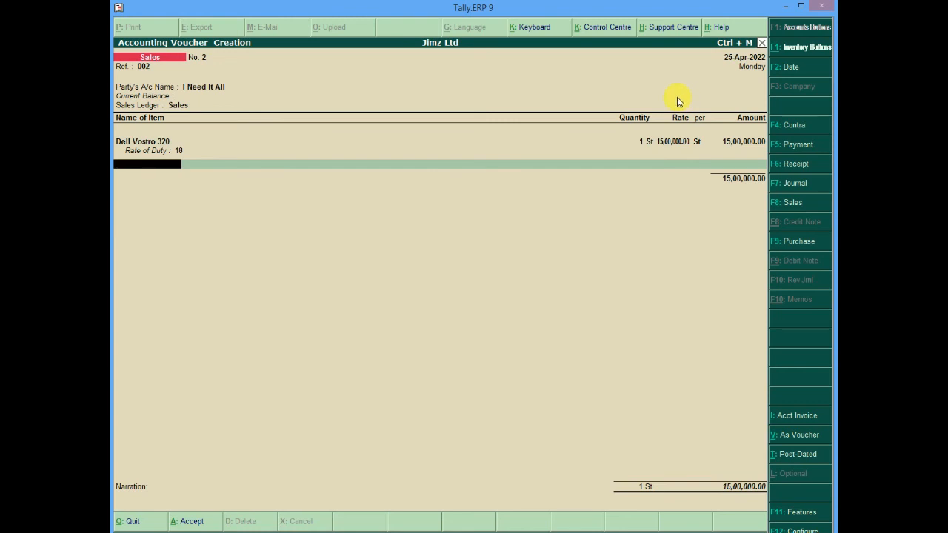
Add 1 CD of Windows 10 at a rate of 2,00,000 to the sales voucher
text(W)
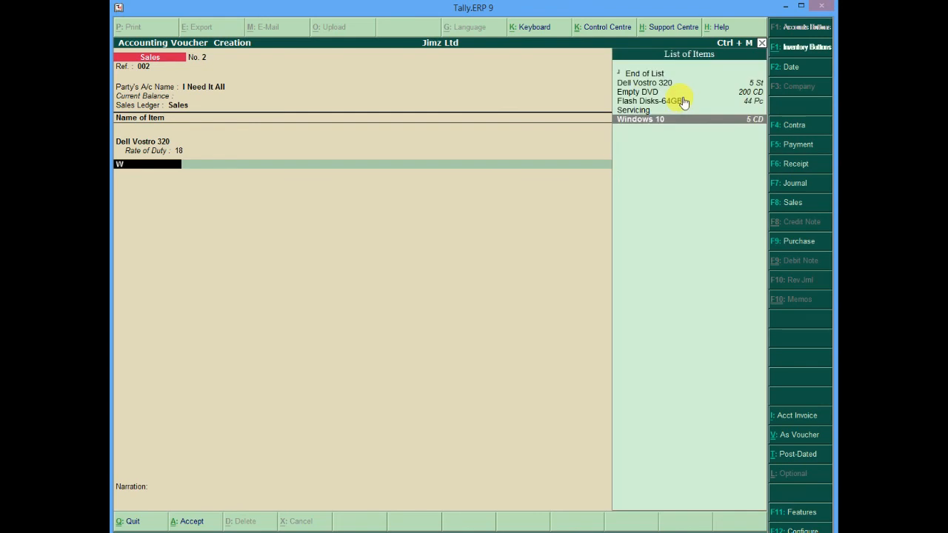
key(Return)
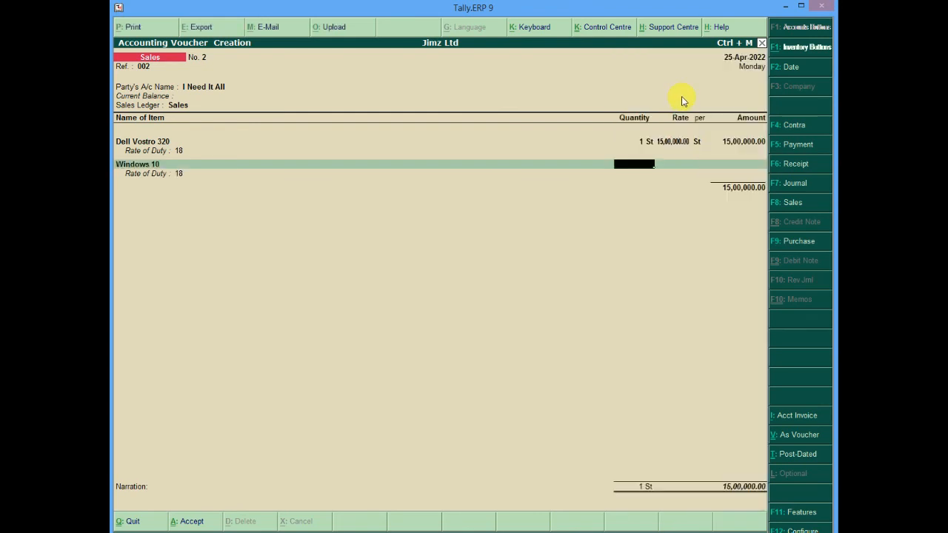
text(2)
key(BackSpace)
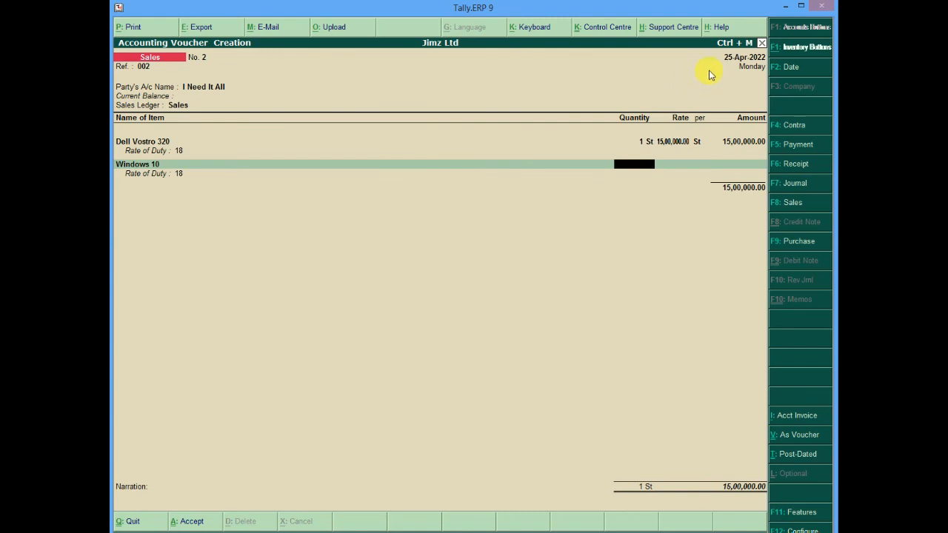
text(1)
key(Return)
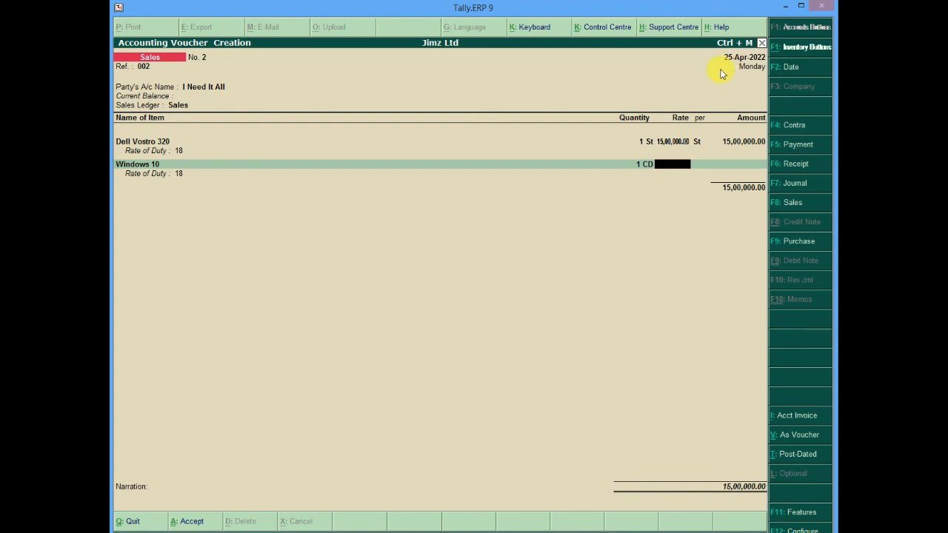
text(200000)
key(Return)
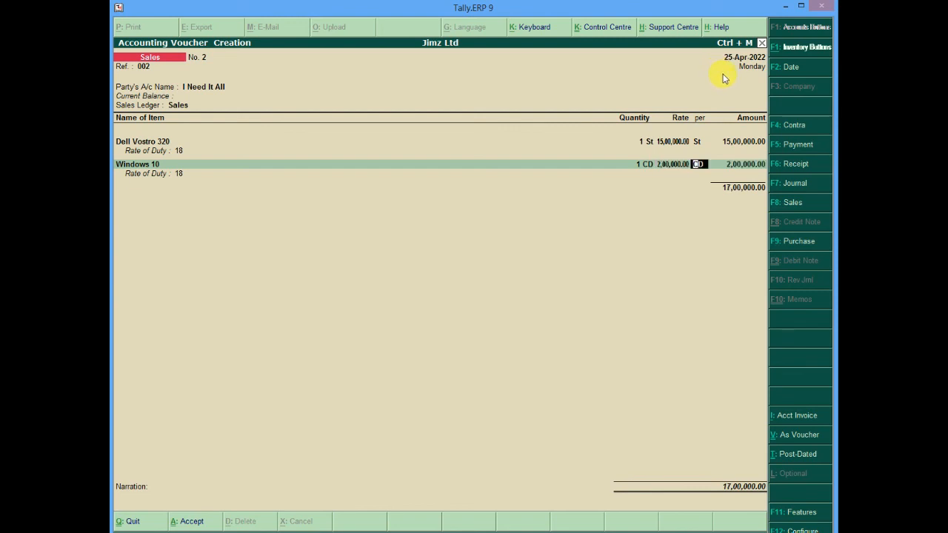
key(Return)
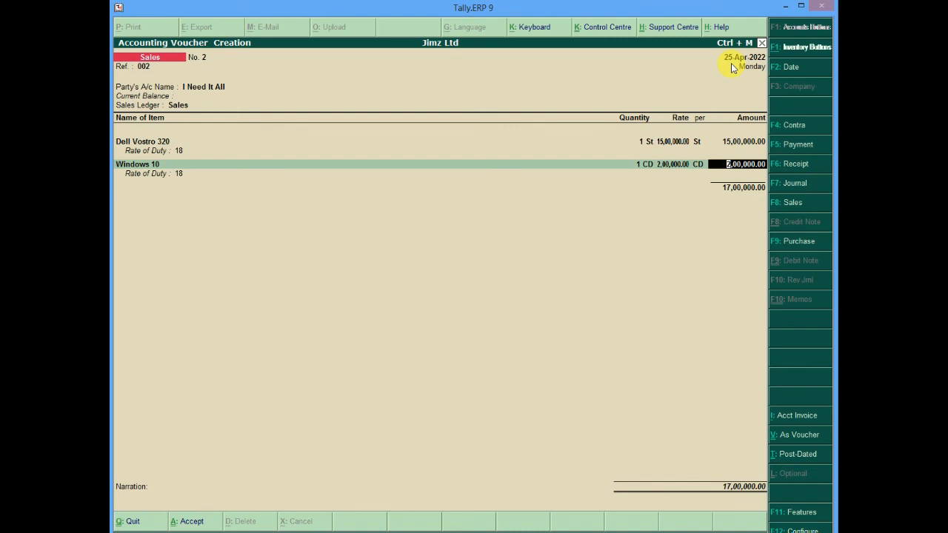
key(Return)
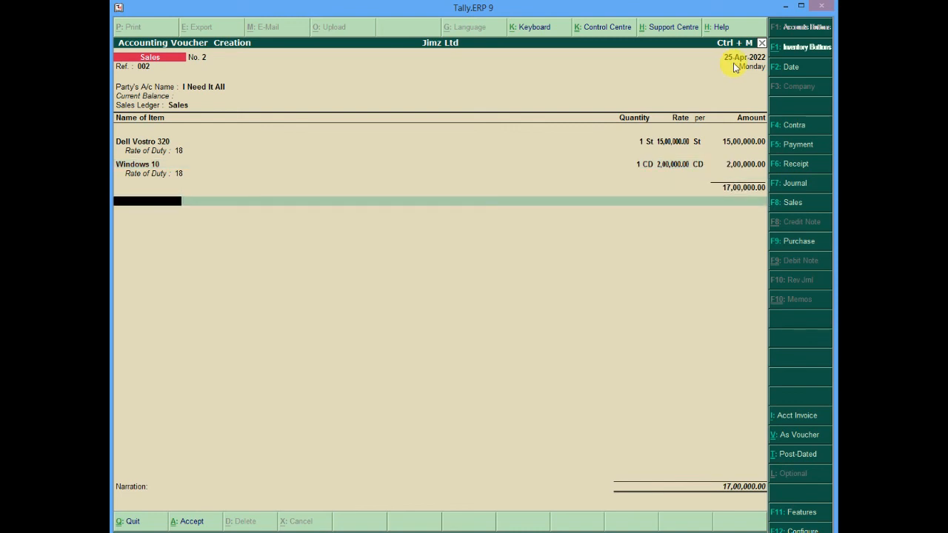
Close the item list, leave the narration empty and accept the sales voucher
key(Return)
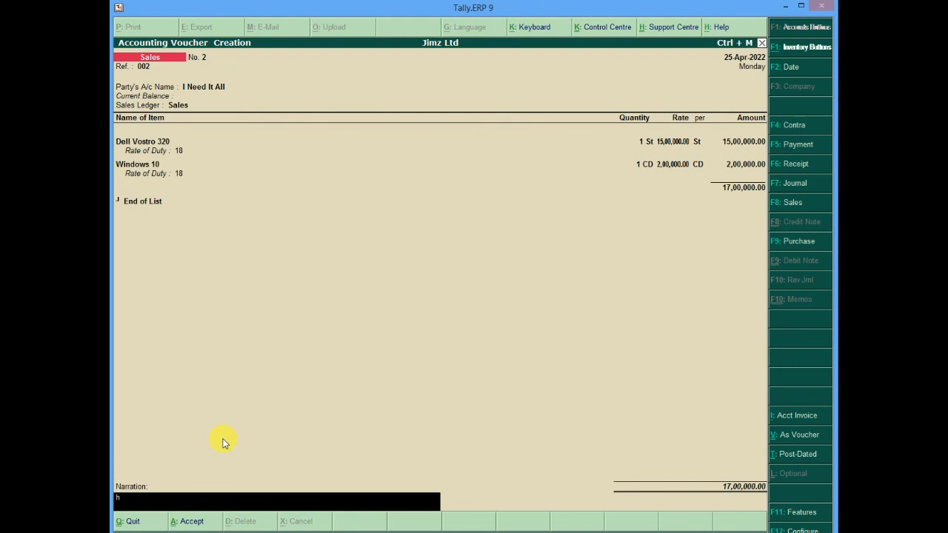
key(BackSpace)
key(Return)
key(Return)
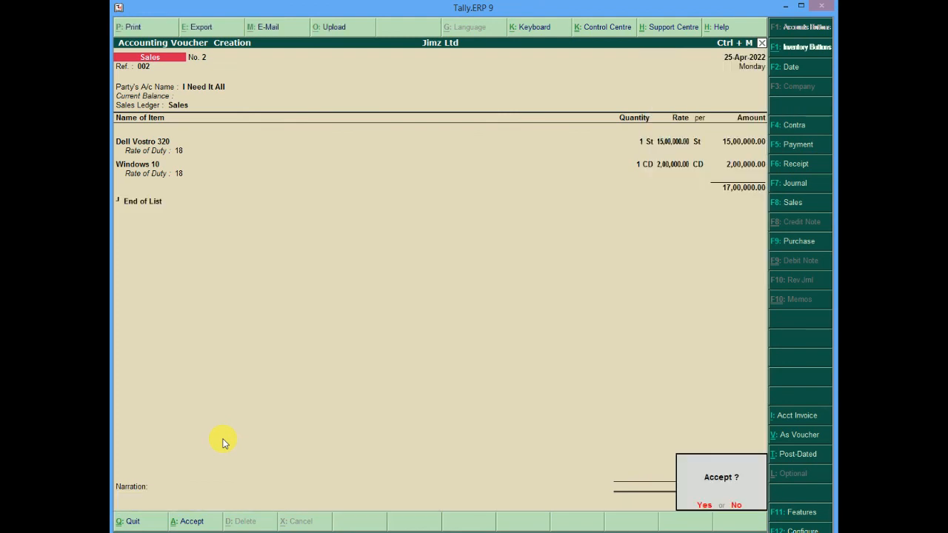
key(Return)
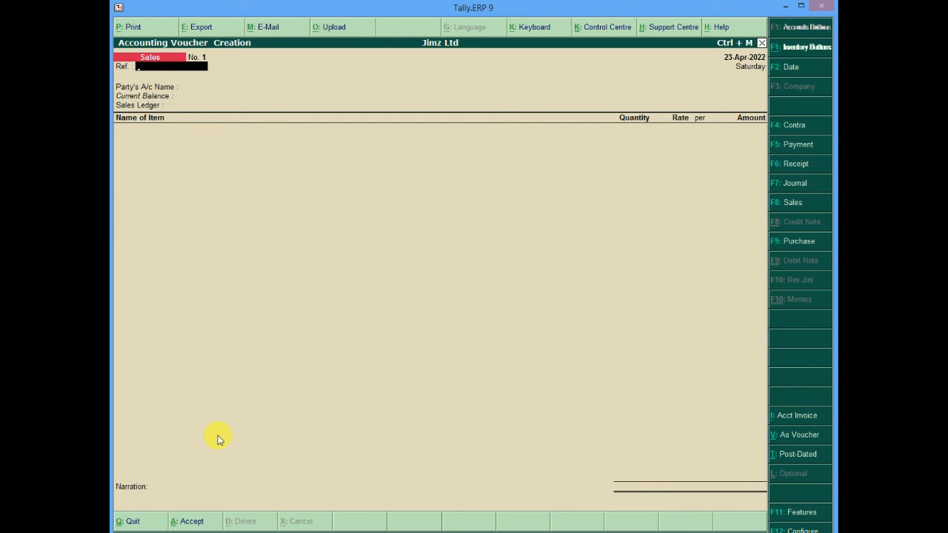
Switch to a new receipt voucher and set its account to COB
click(792, 166)
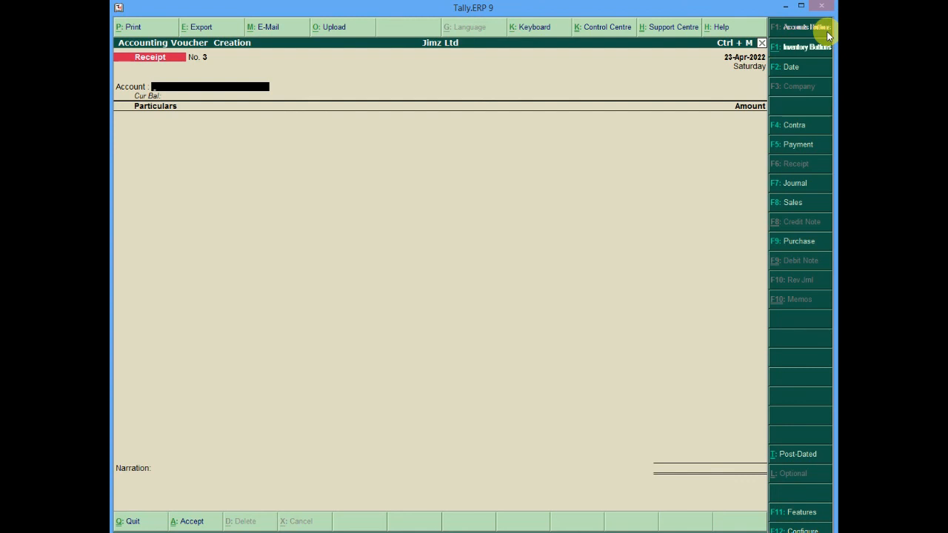
text(C)
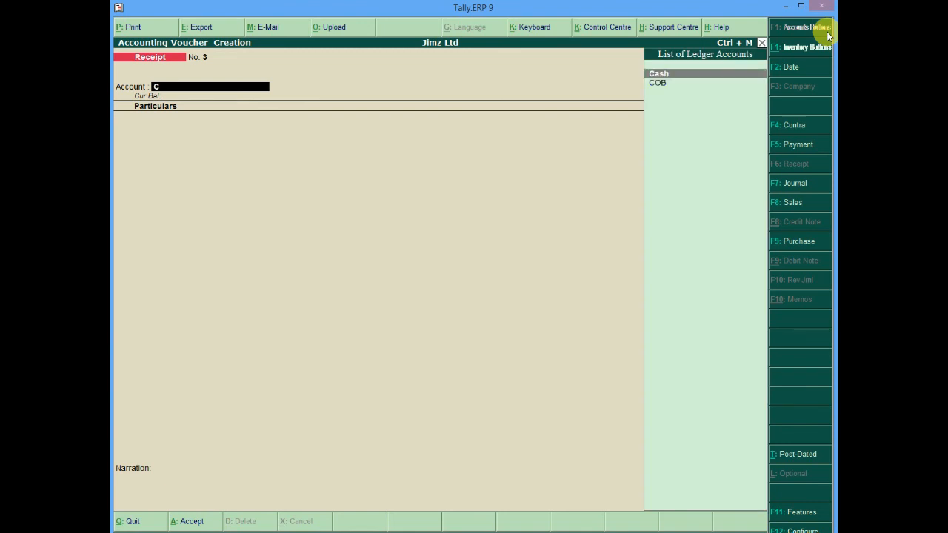
key(Down)
key(Return)
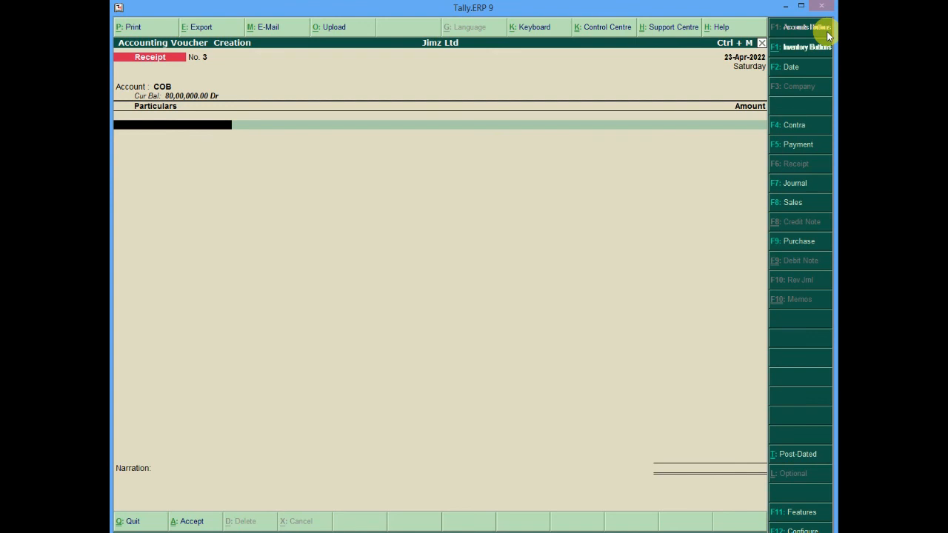
Add I Need It All as the particular and allocate 1 CD of Windows 10 at 2,00,000
text(I)
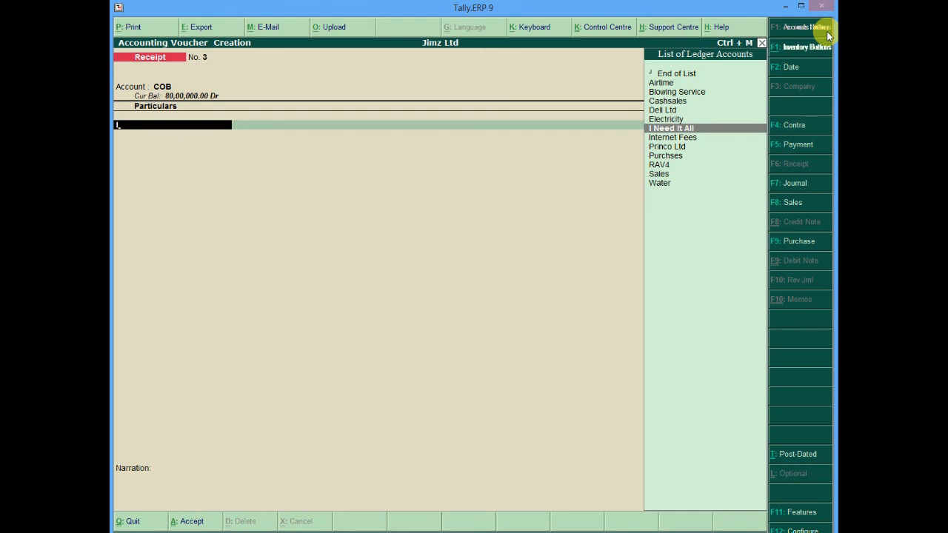
key(Return)
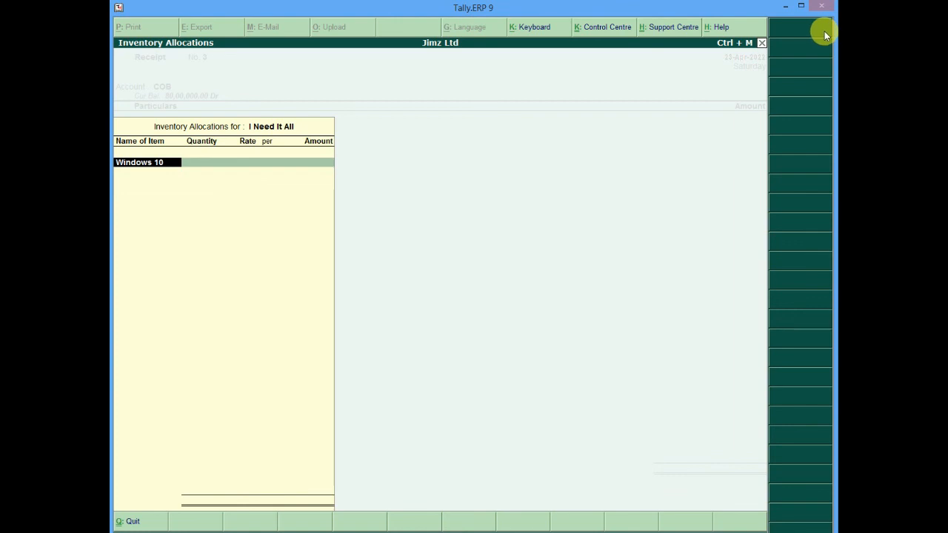
key(Return)
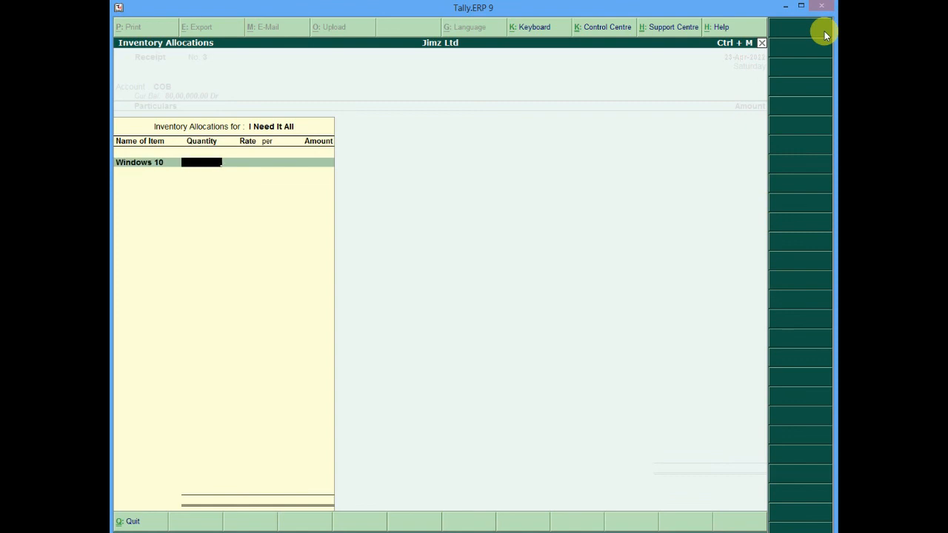
key(Return)
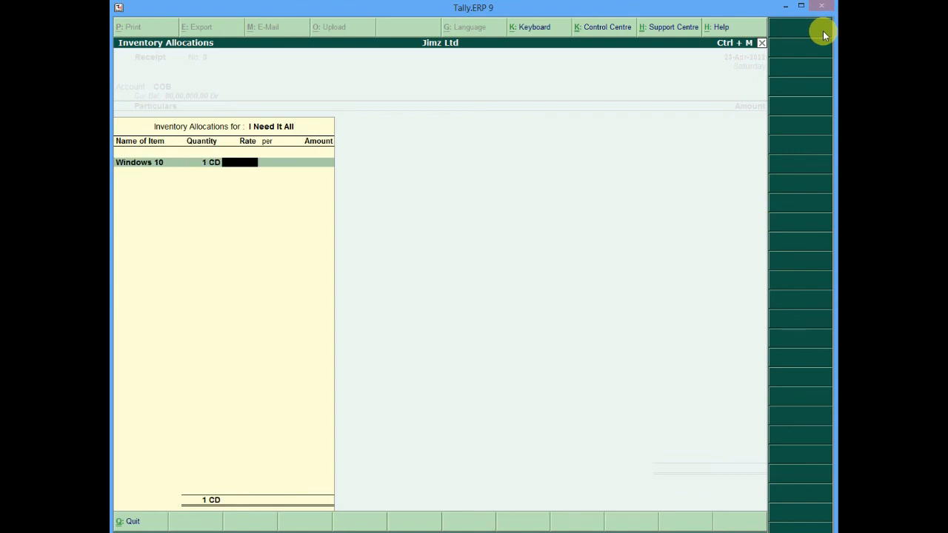
text(2000)
text(0)
key(Return)
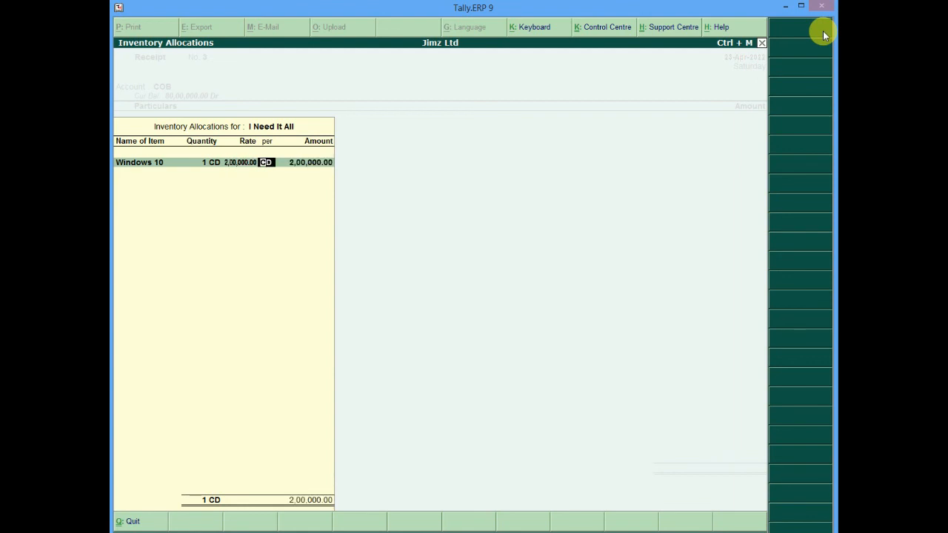
key(Return)
key(Return)
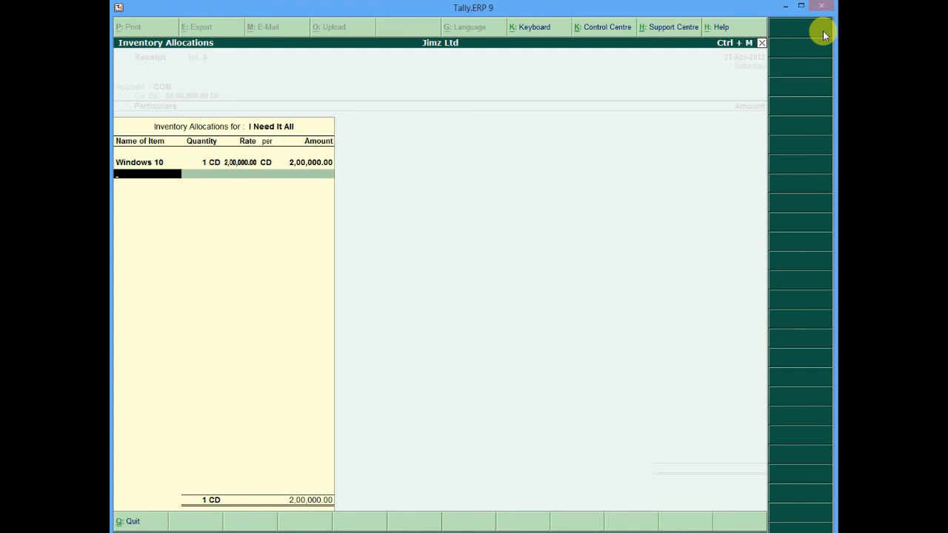
Allocate 1 St of Dell Vostro 320 at 15,00,000 and close the inventory allocations
text(D)
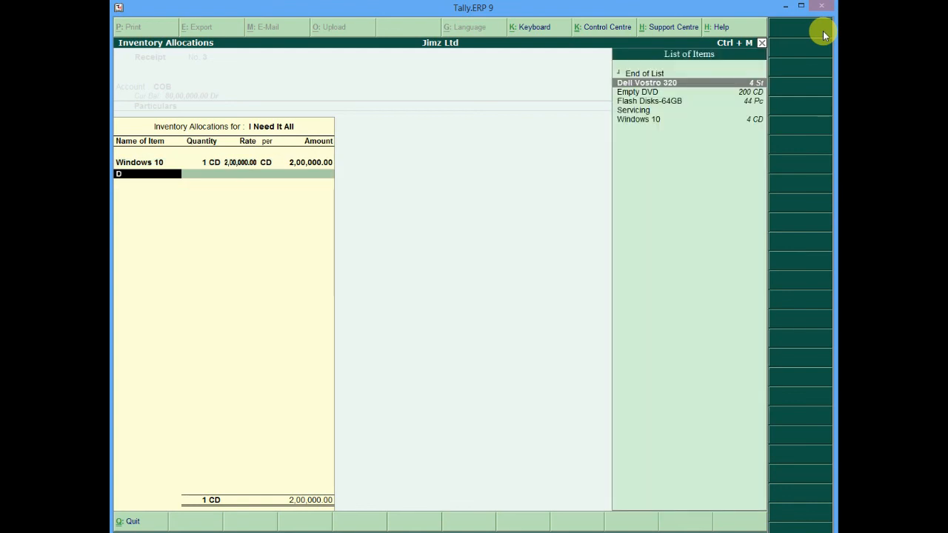
key(Return)
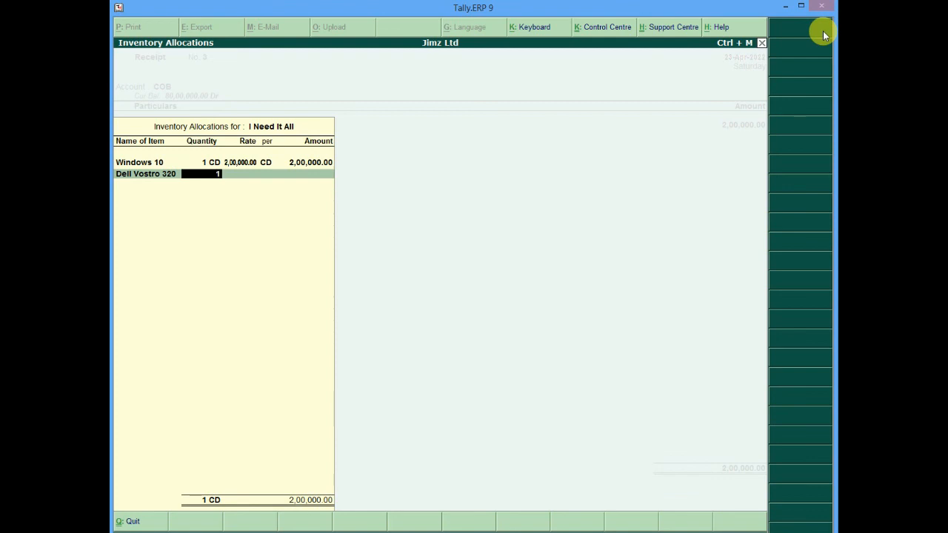
key(Return)
text(1)
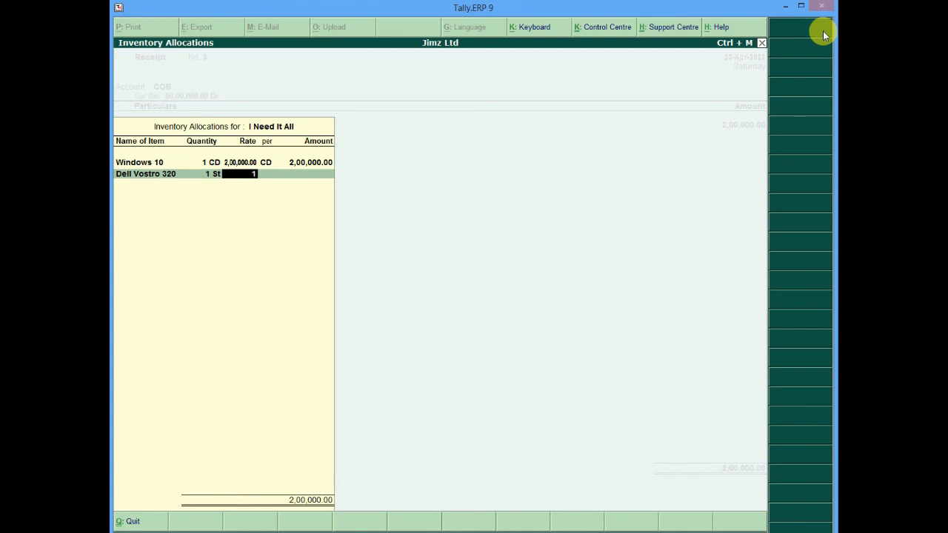
text(500000)
key(Return)
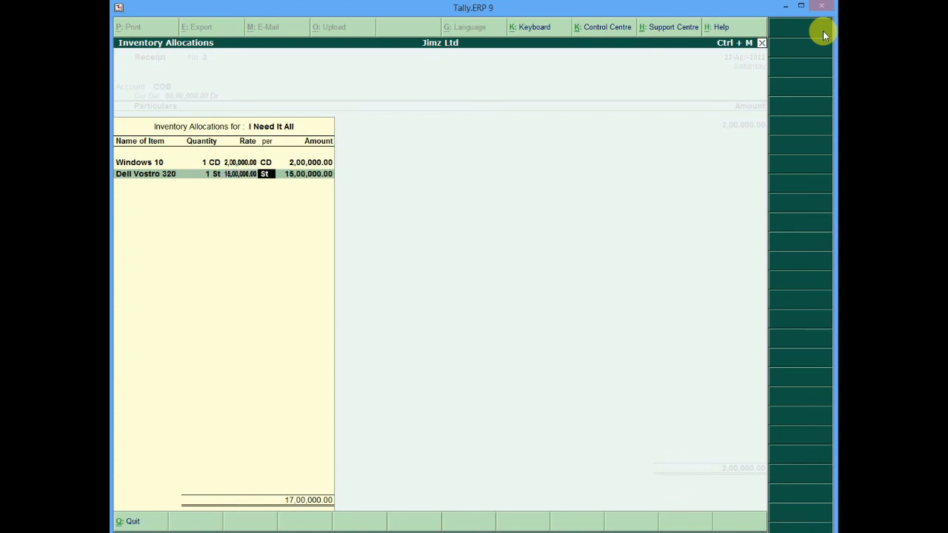
key(Return)
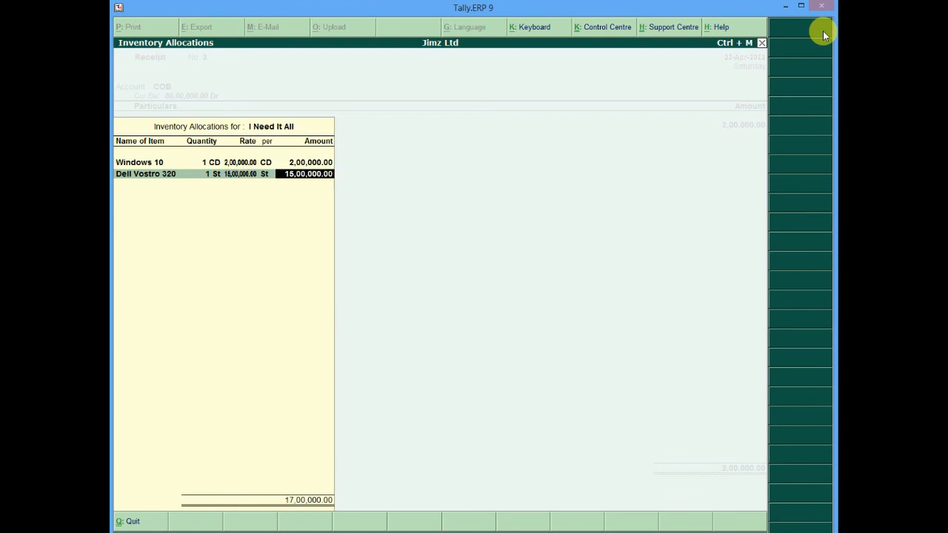
key(Return)
key(Return)
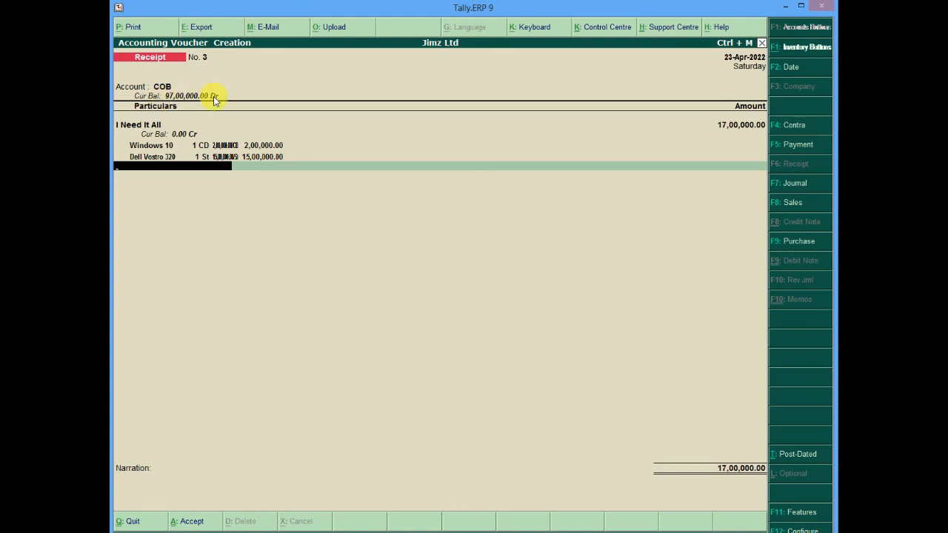
Enter the narration "Money recieved in bank by Cheque122" and accept the receipt voucher
mouse_move(798, 6)
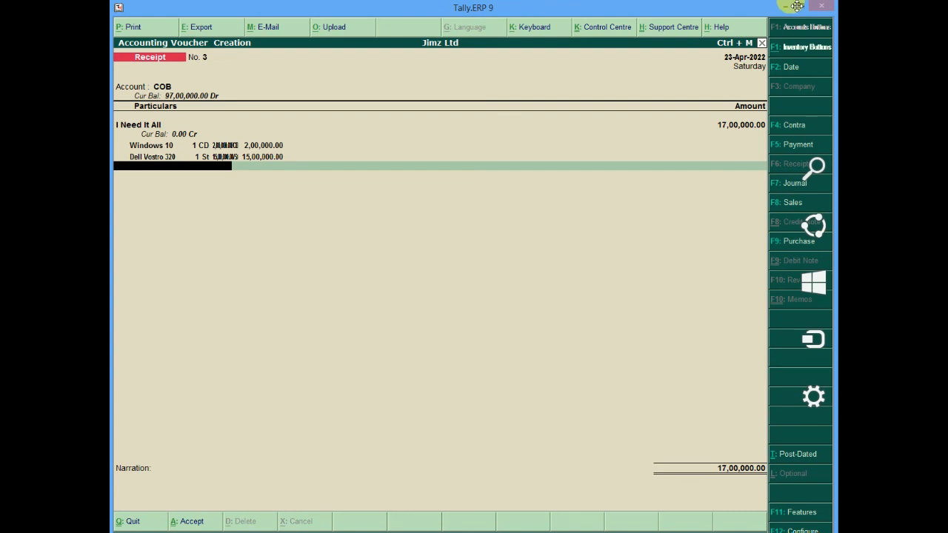
key(Return)
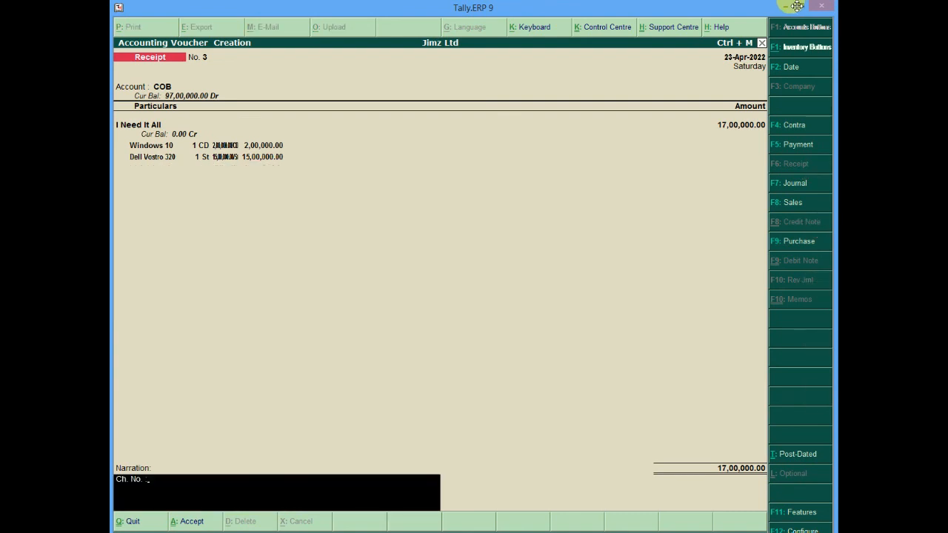
text(money)
key(BackSpace)
key(BackSpace)
key(BackSpace)
key(BackSpace)
key(BackSpace)
key(BackSpace)
text(Money recieved in bank by Ch)
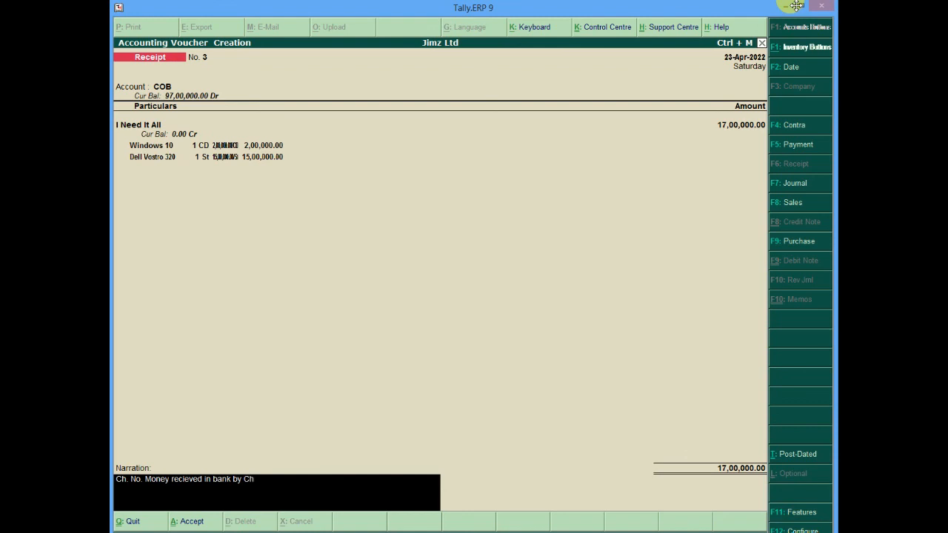
text(eque122)
key(Return)
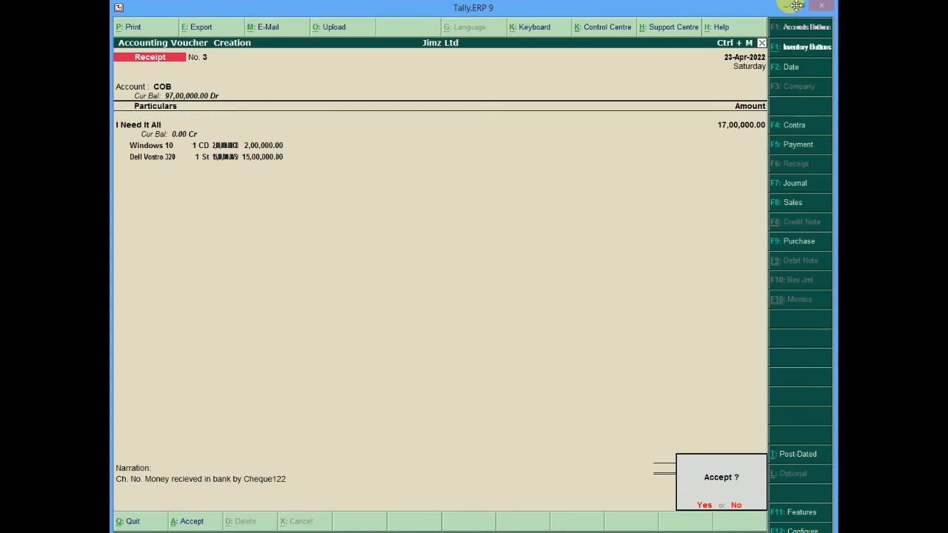
key(Return)
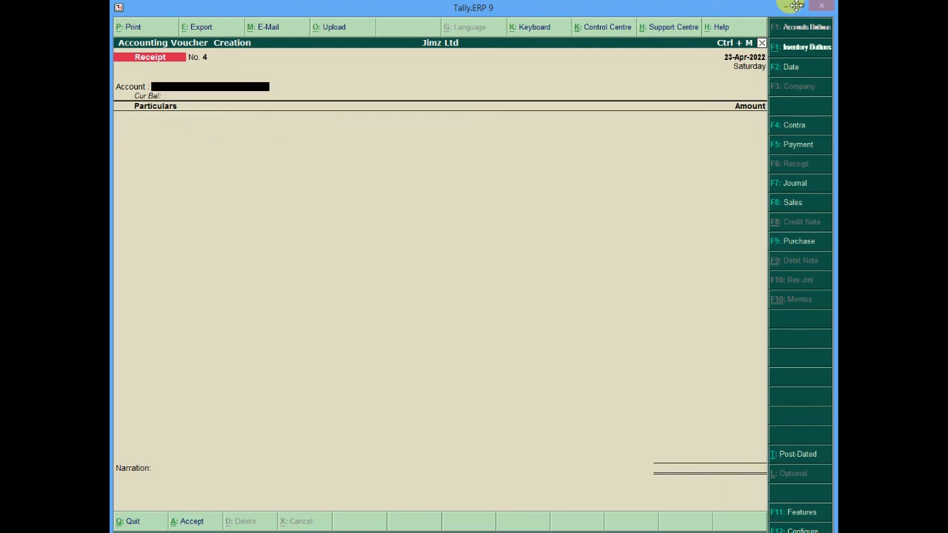